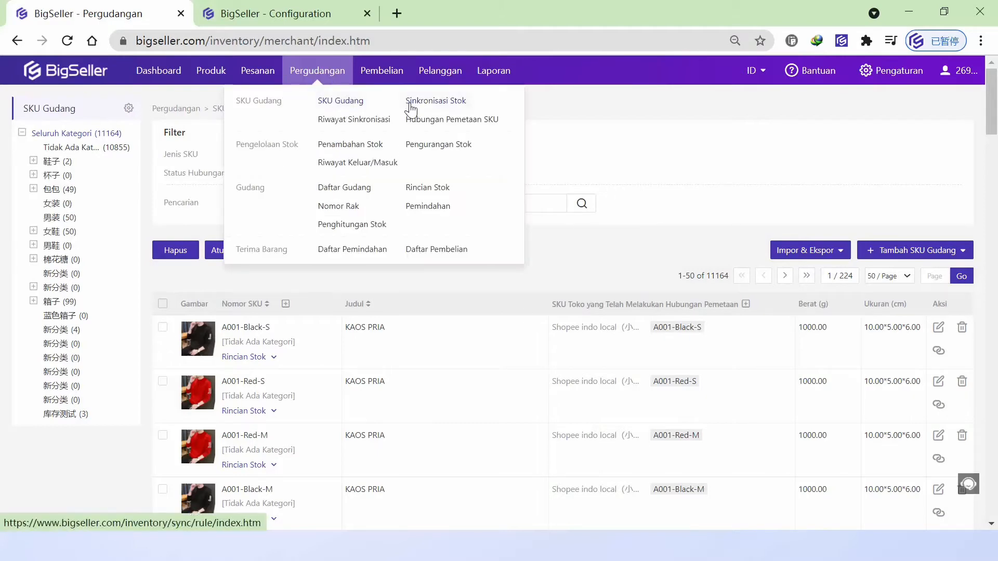
# Start a new synchronization rule in Sinkronisasi Stok and name it "Sinkronisasi Stok A"
pyautogui.click(416, 105)
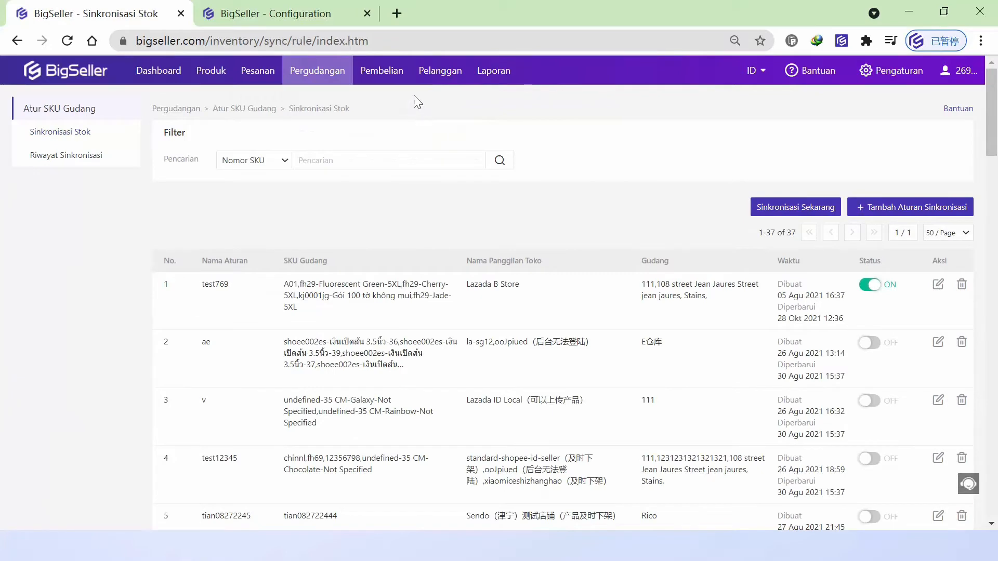
pyautogui.scroll(-1, 584, 121)
pyautogui.scroll(1, 597, 135)
pyautogui.click(885, 210)
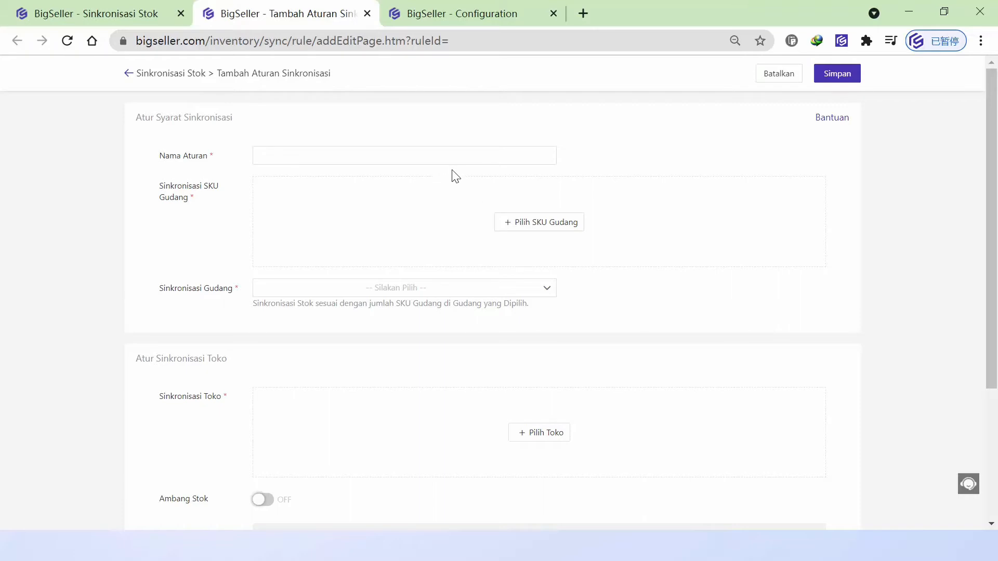
pyautogui.click(375, 150)
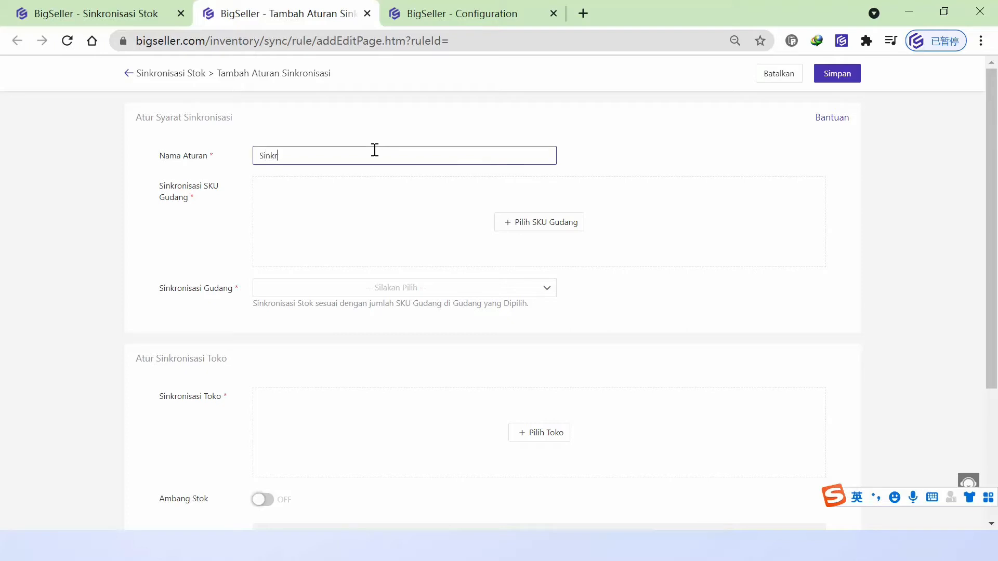
pyautogui.write('Sinkronisasi Stok A')
# Add the warehouse SKUs A001-Red-S, A001-Red-M, fejwotuoga, A001-Black-M and A001-Black-S to the rule
pyautogui.click(516, 225)
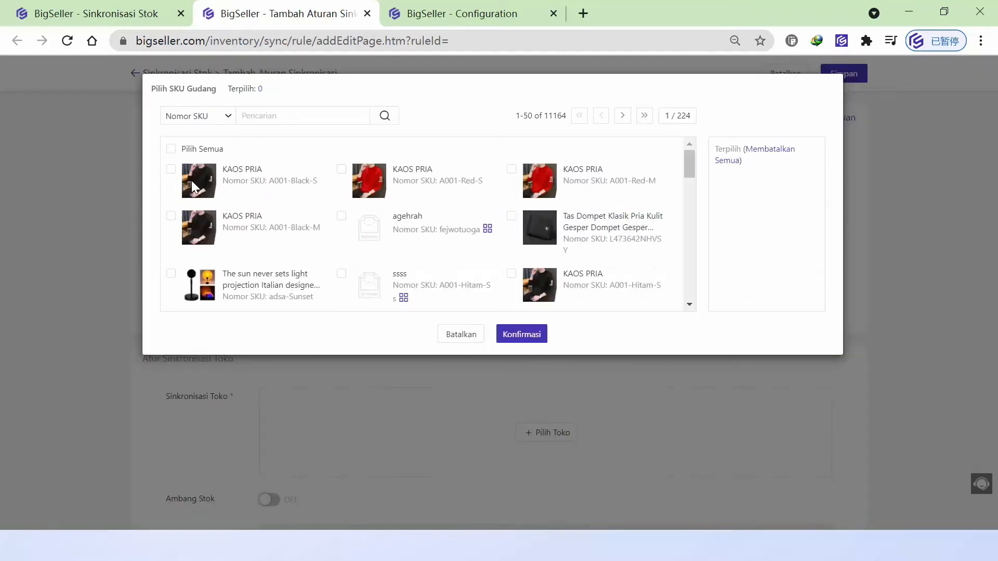
pyautogui.click(342, 169)
pyautogui.click(511, 169)
pyautogui.click(341, 216)
pyautogui.click(171, 216)
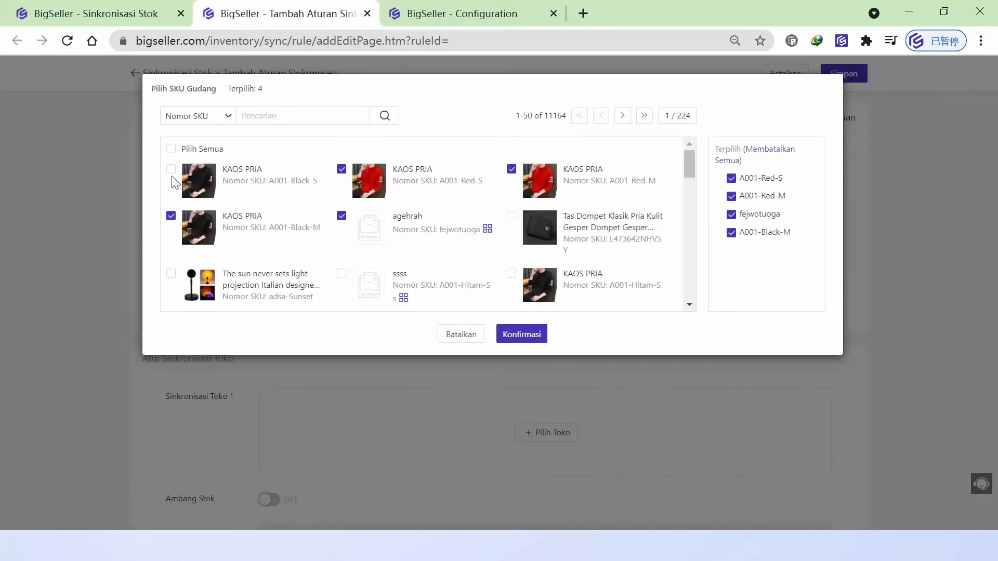
pyautogui.click(171, 169)
pyautogui.click(522, 334)
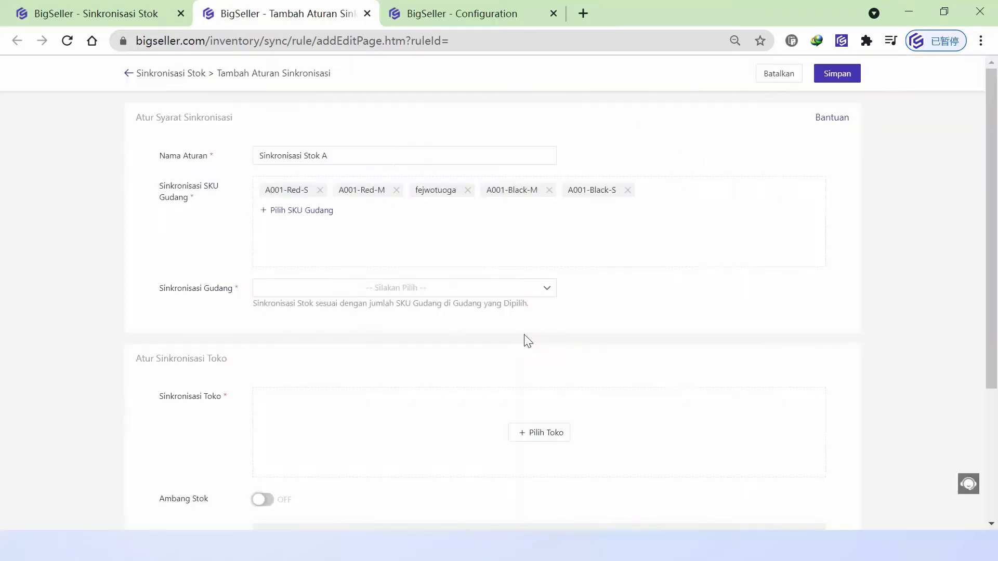
pyautogui.scroll(-1, 515, 325)
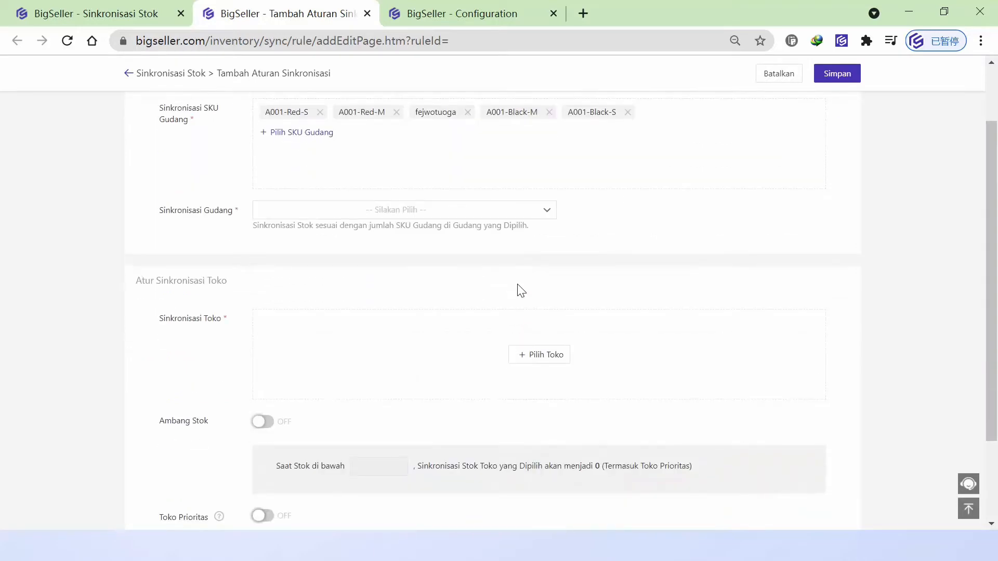
pyautogui.scroll(1, 483, 247)
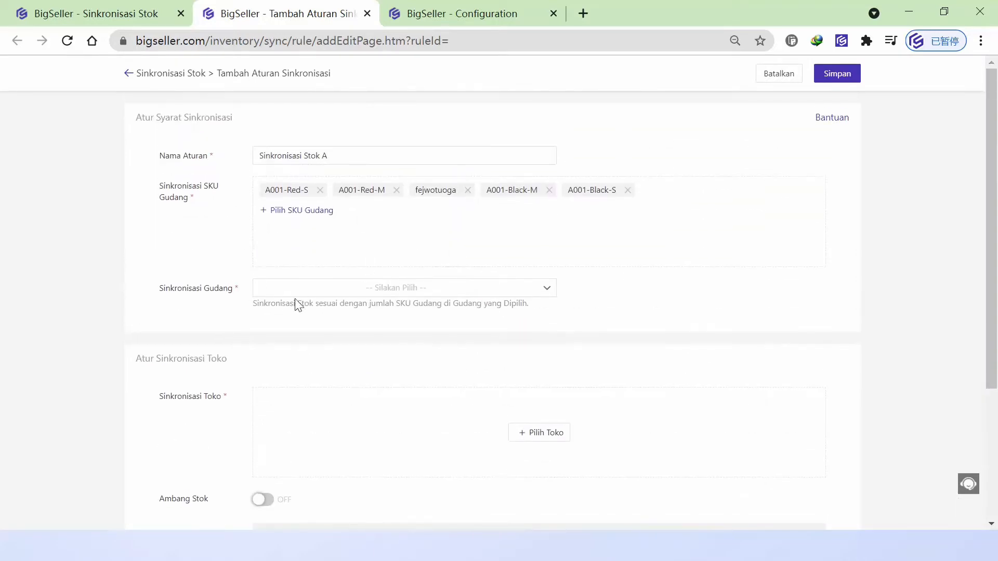
pyautogui.click(392, 295)
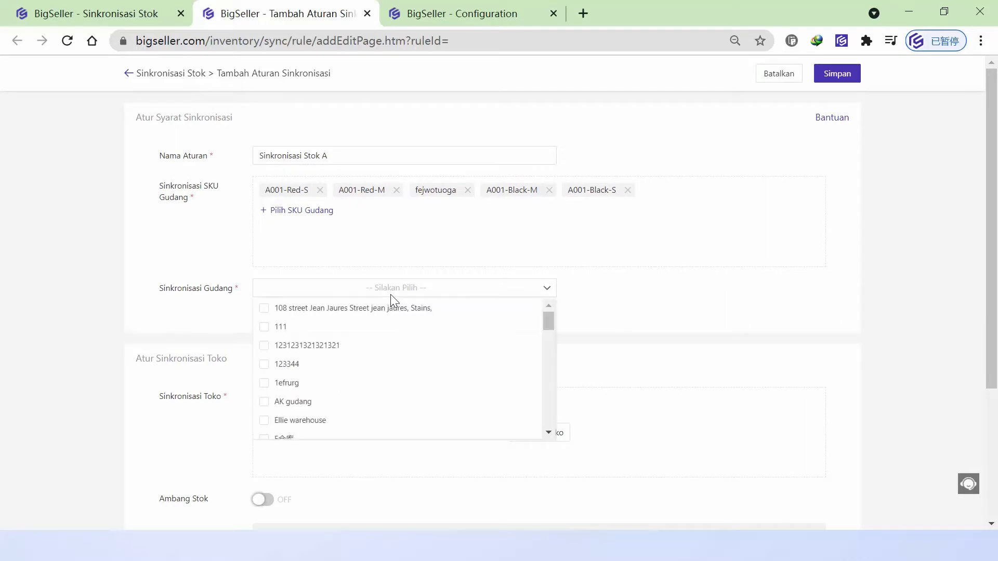
pyautogui.click(344, 316)
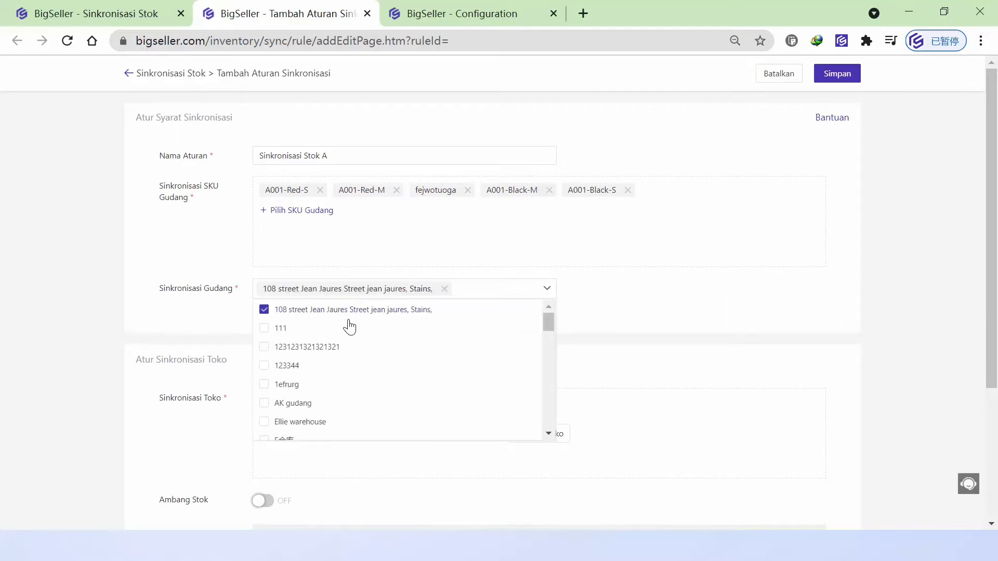
pyautogui.click(346, 335)
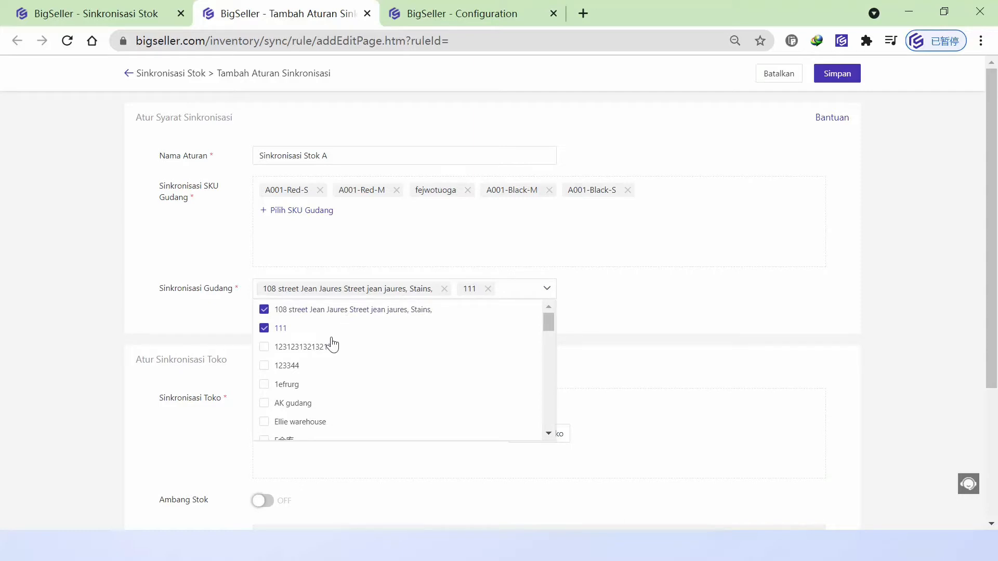
pyautogui.click(332, 343)
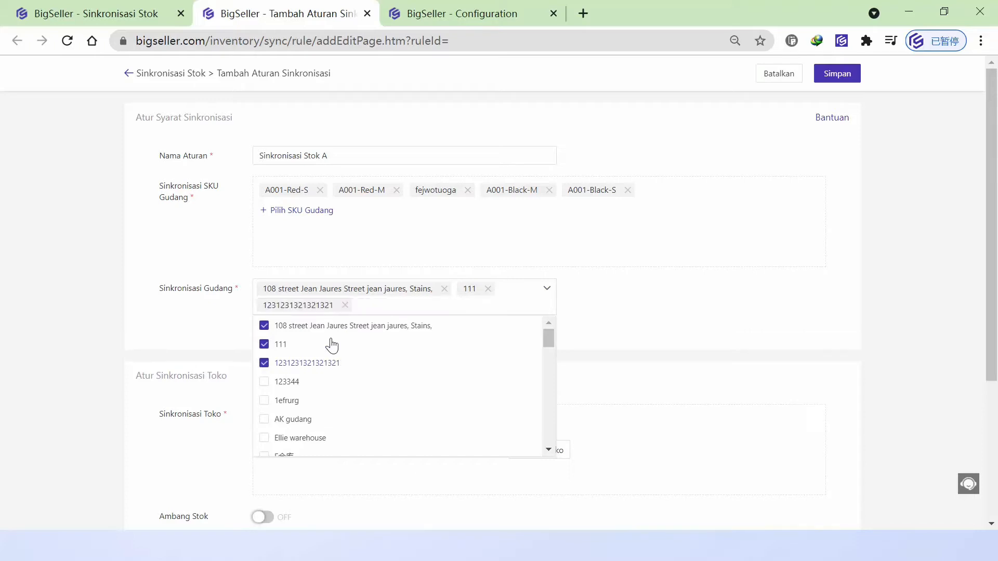
pyautogui.click(289, 400)
pyautogui.click(292, 385)
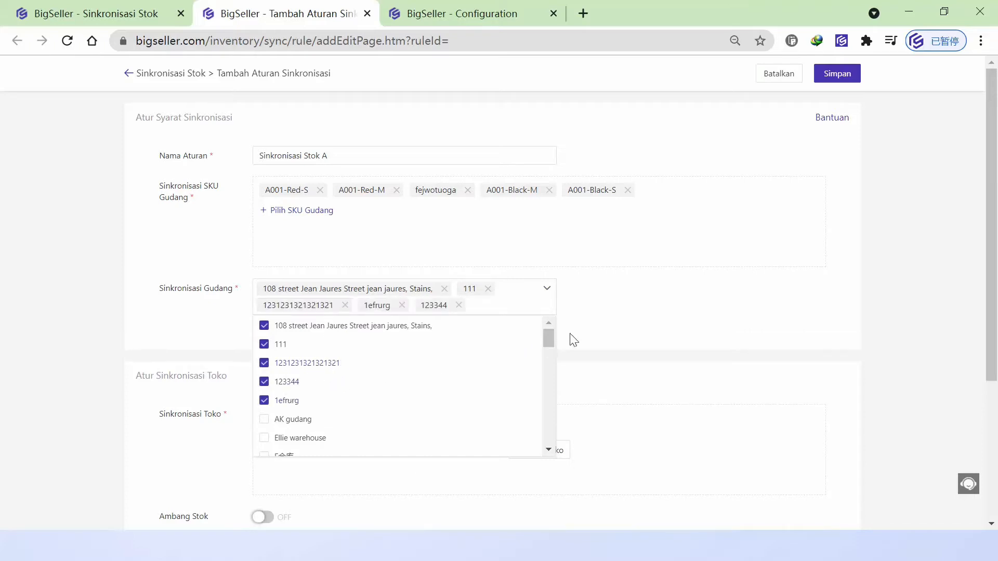
pyautogui.click(587, 320)
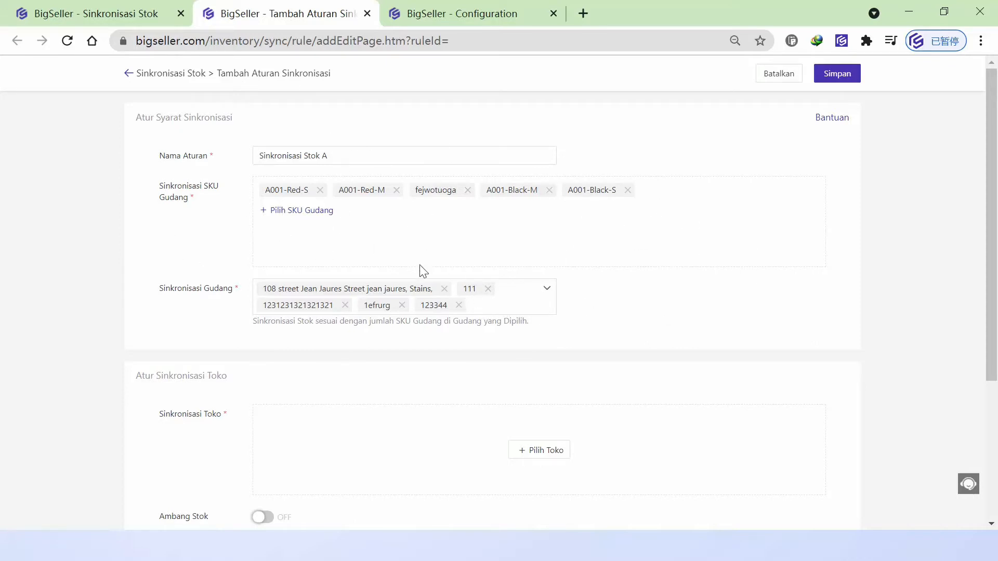
# Add the stores Shopee indo local, livingmall测试店铺, Lazada ID Local and Lazada MY to Sinkronisasi Toko
pyautogui.scroll(-1, 727, 354)
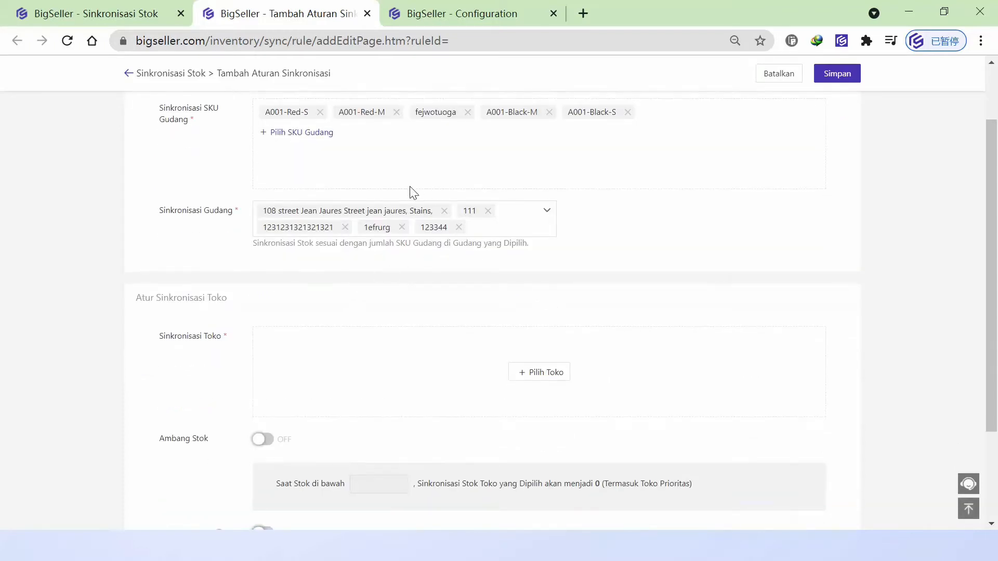
pyautogui.scroll(-1, 364, 260)
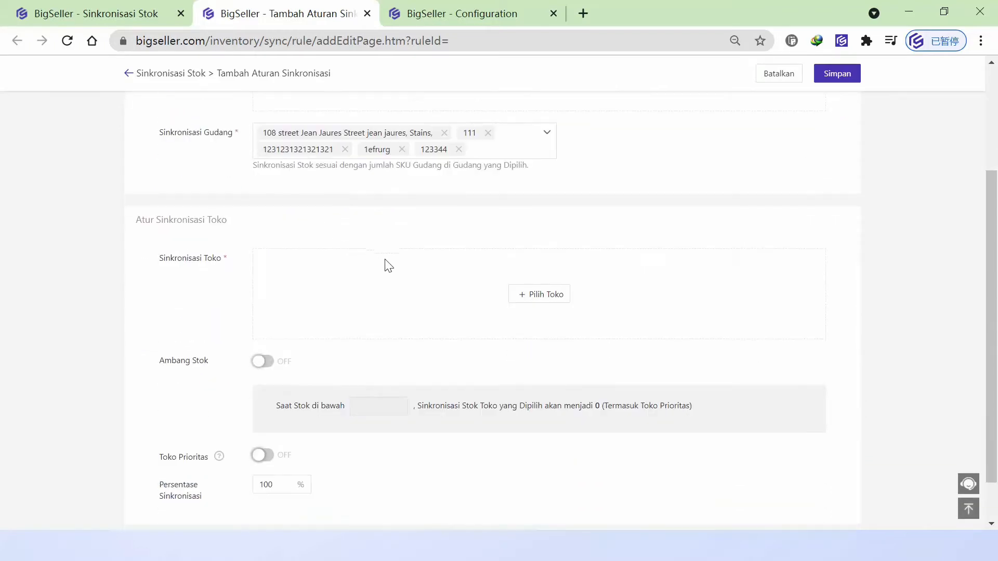
pyautogui.click(548, 304)
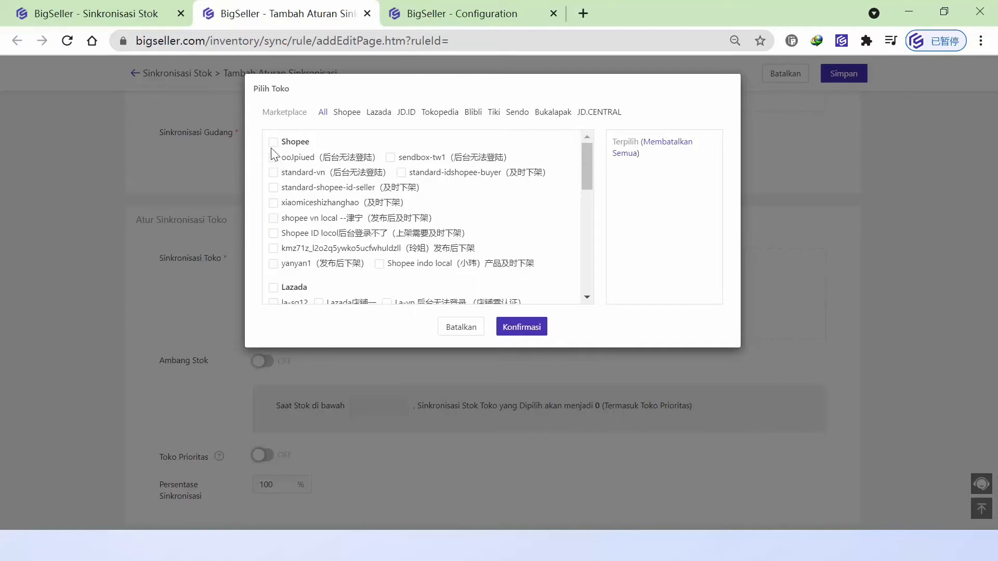
pyautogui.click(379, 262)
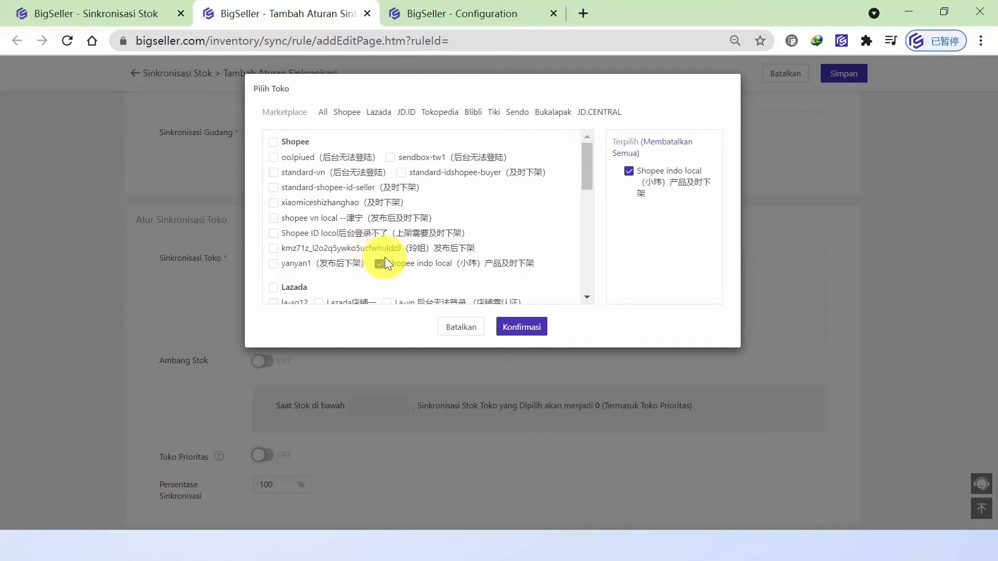
pyautogui.scroll(-3, 385, 257)
pyautogui.scroll(-2, 361, 229)
pyautogui.scroll(2, 322, 255)
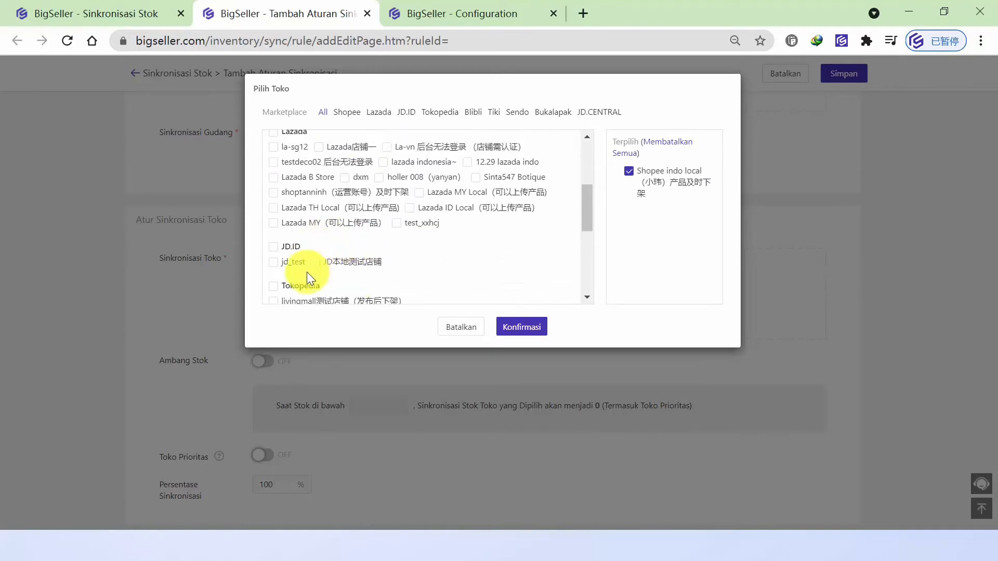
pyautogui.click(273, 300)
pyautogui.scroll(1, 415, 255)
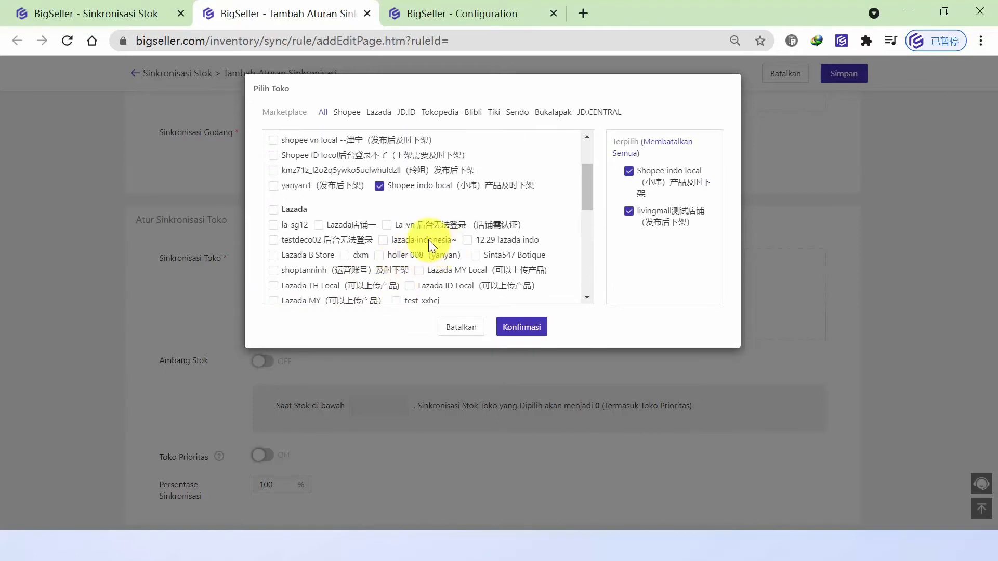
pyautogui.scroll(-1, 429, 240)
pyautogui.click(442, 208)
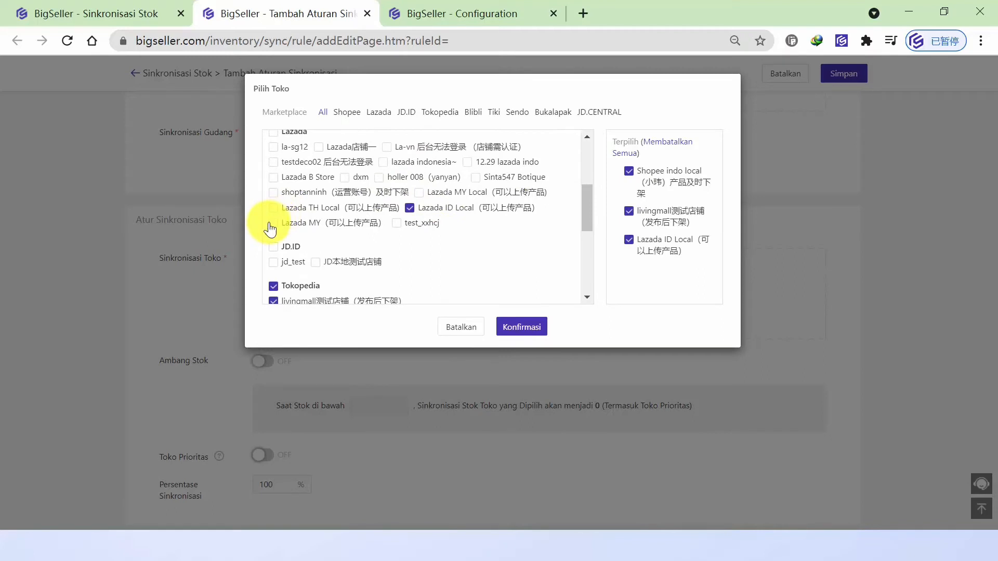
pyautogui.click(273, 223)
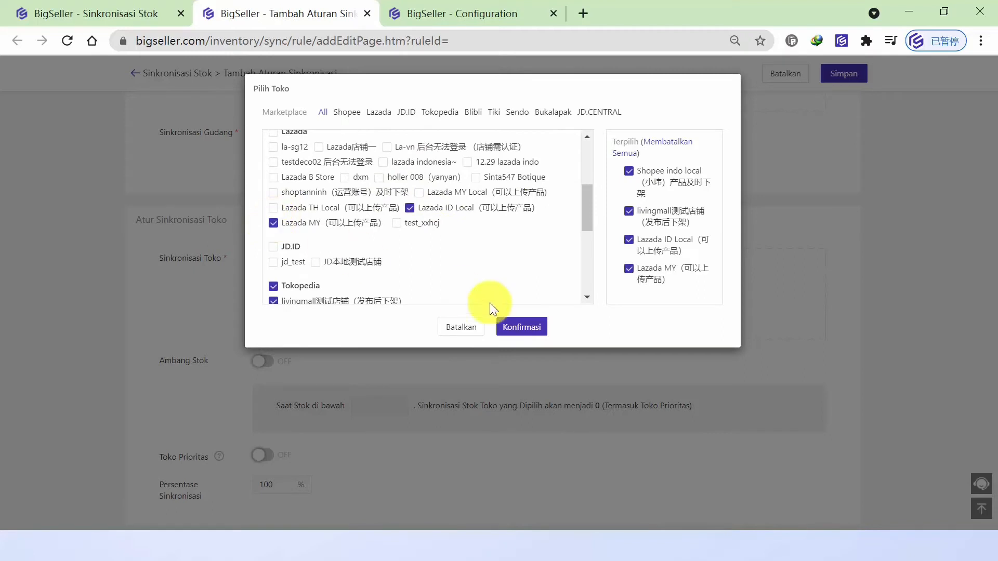
pyautogui.click(514, 326)
# Enable Ambang Stok and set its lower stock limit to 10
pyautogui.scroll(-1, 528, 307)
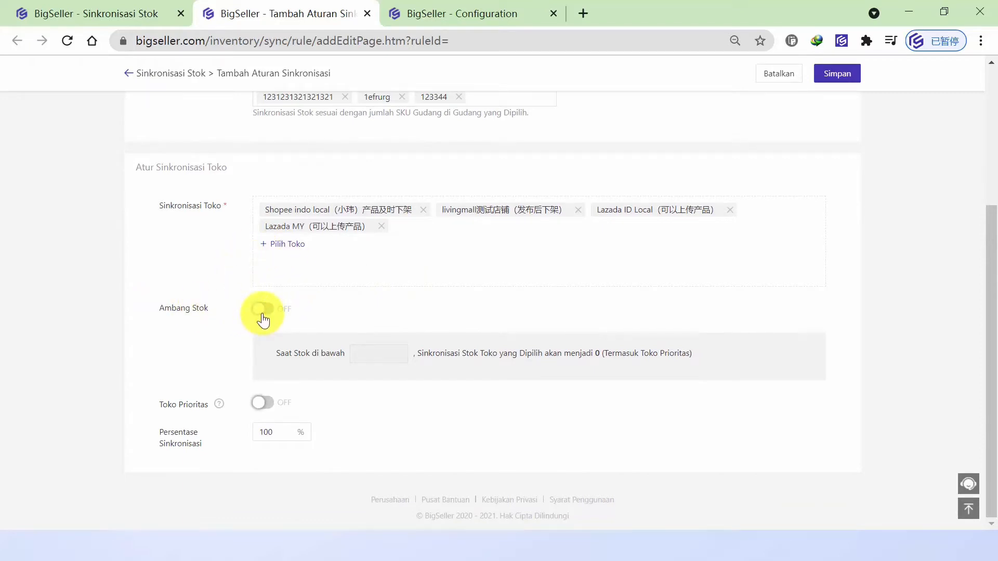
pyautogui.click(263, 310)
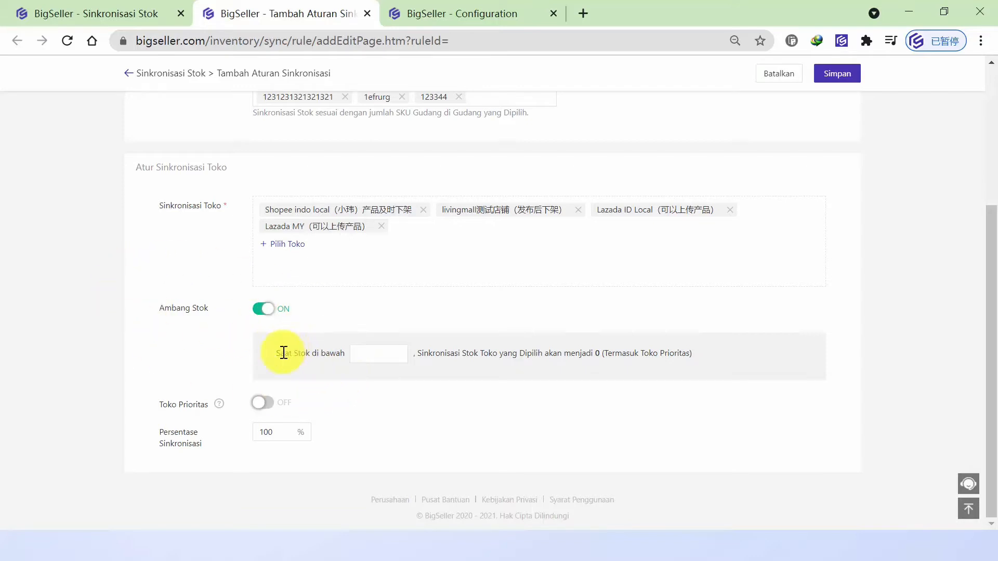
pyautogui.click(373, 349)
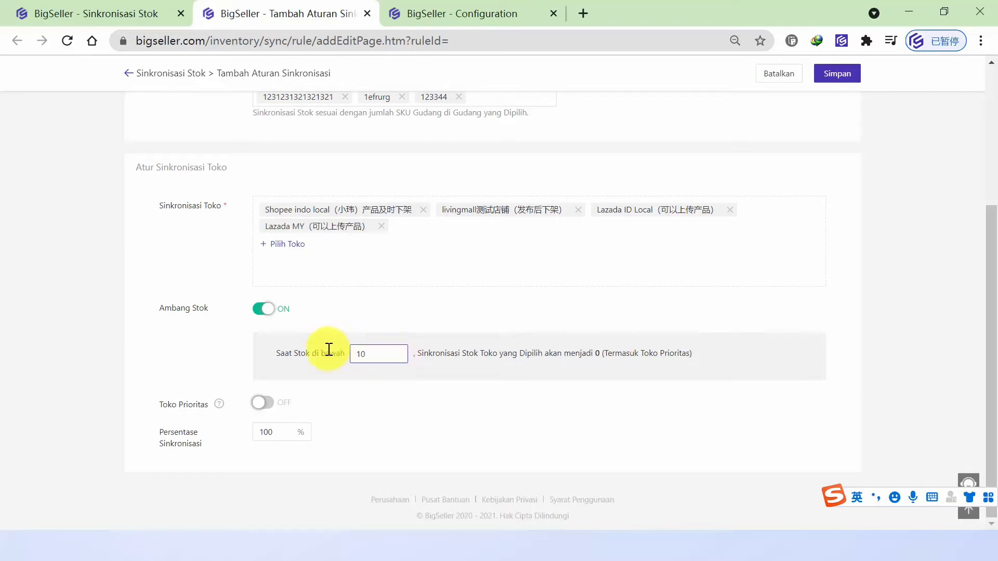
# Enable Toko Prioritas with the Shopee indo local store as priority and a stock limit of 20
pyautogui.click(263, 405)
pyautogui.scroll(-2, 312, 390)
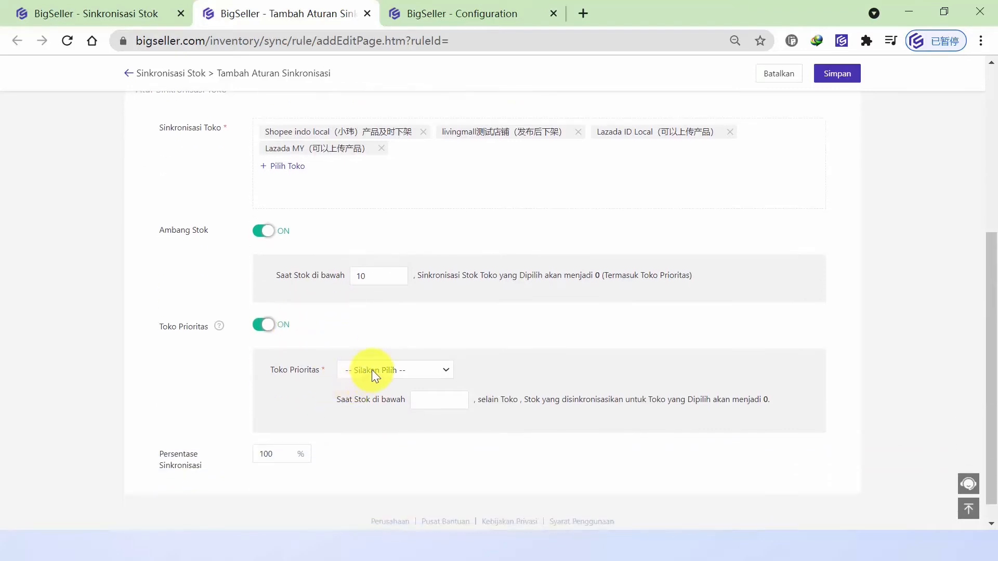
pyautogui.click(372, 370)
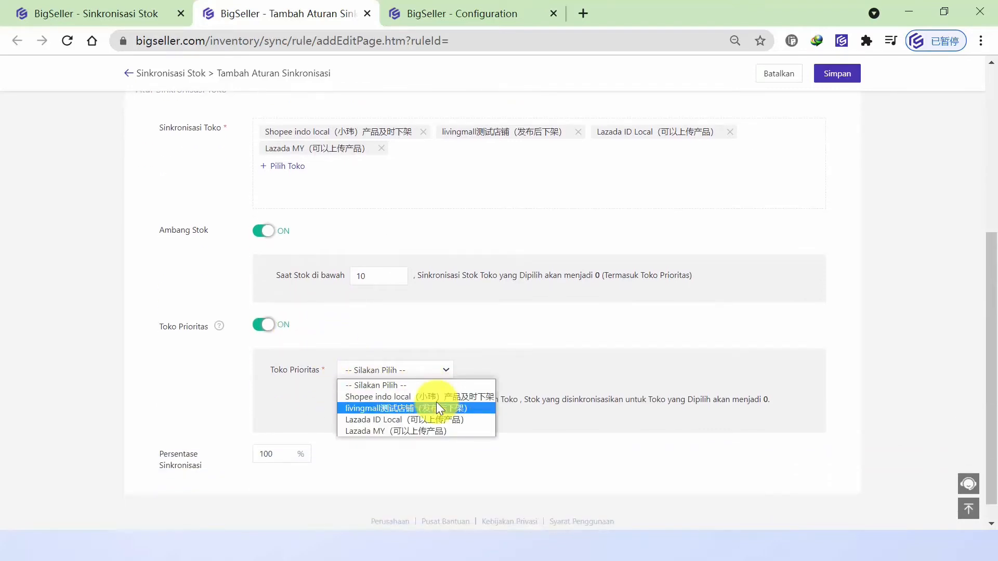
pyautogui.click(435, 406)
pyautogui.click(404, 371)
pyautogui.click(401, 395)
pyautogui.click(421, 403)
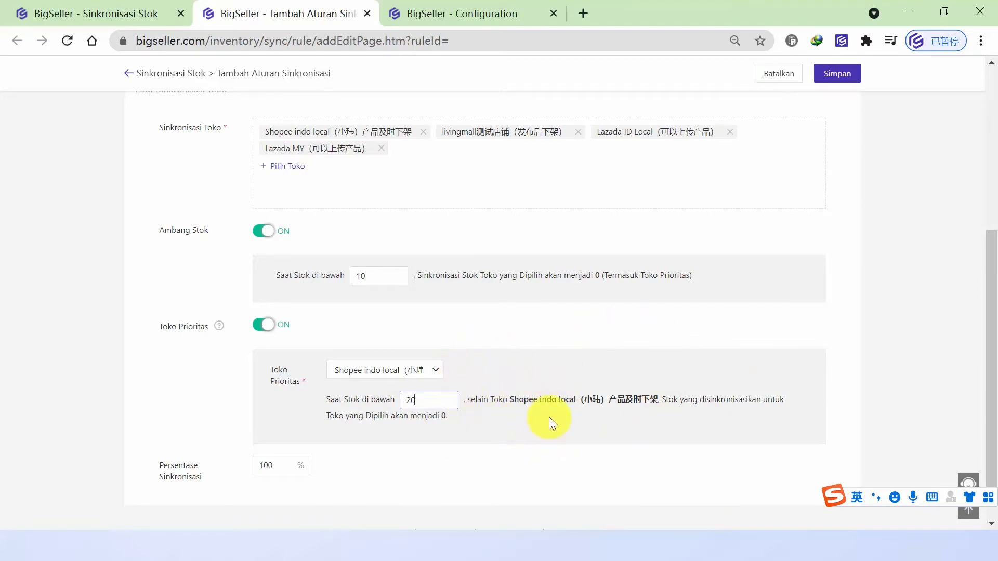
pyautogui.click(431, 371)
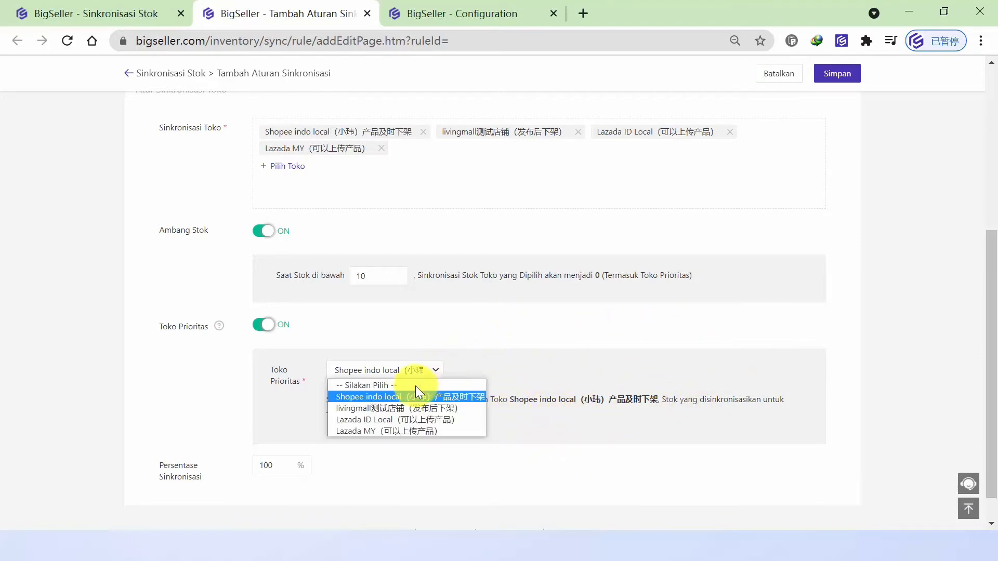
pyautogui.click(534, 355)
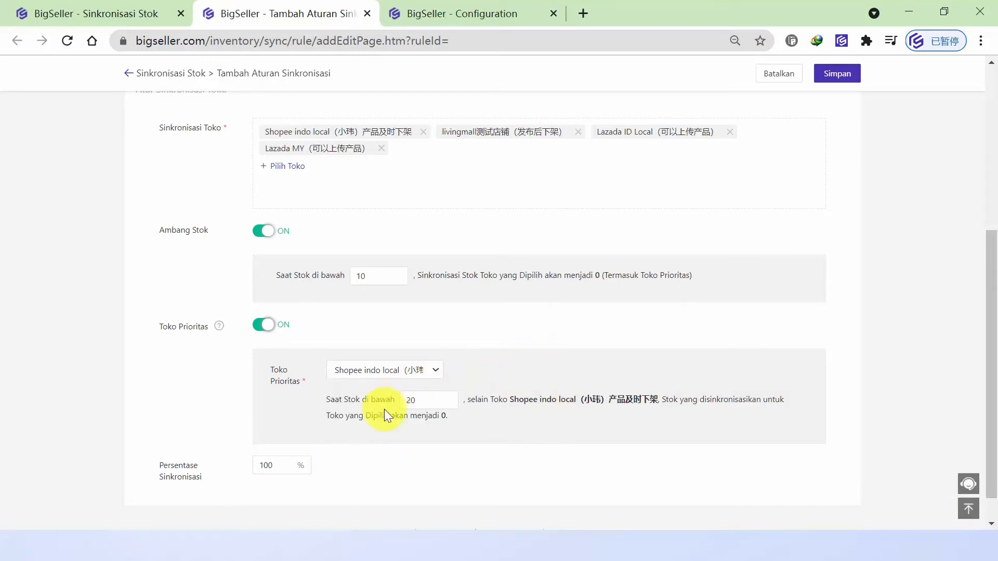
# Review the rule's warehouses, stores, stock limits, priority store and Persentase Sinkronisasi
pyautogui.scroll(3, 443, 388)
pyautogui.scroll(-3, 445, 372)
pyautogui.scroll(-1, 445, 373)
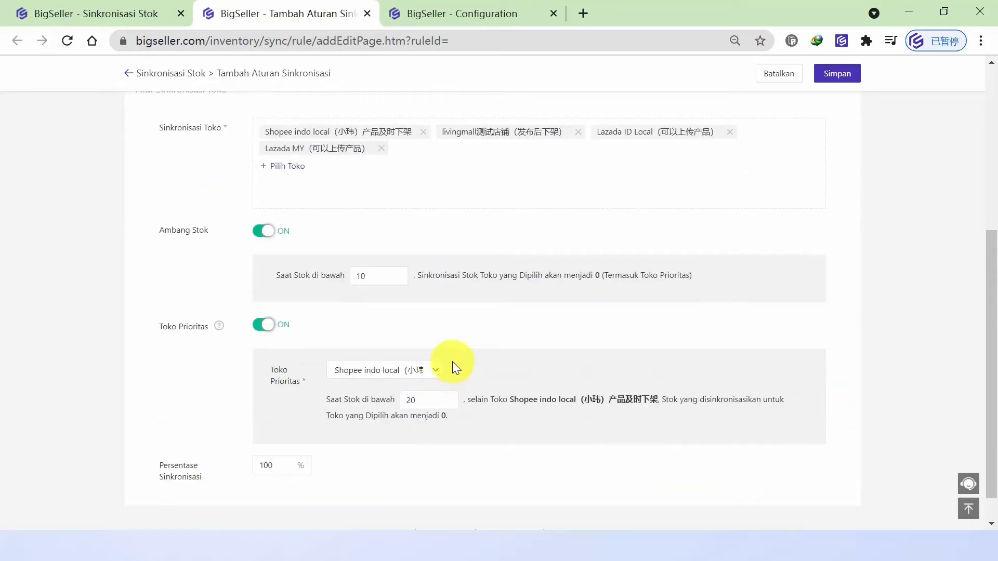
pyautogui.scroll(-1, 454, 362)
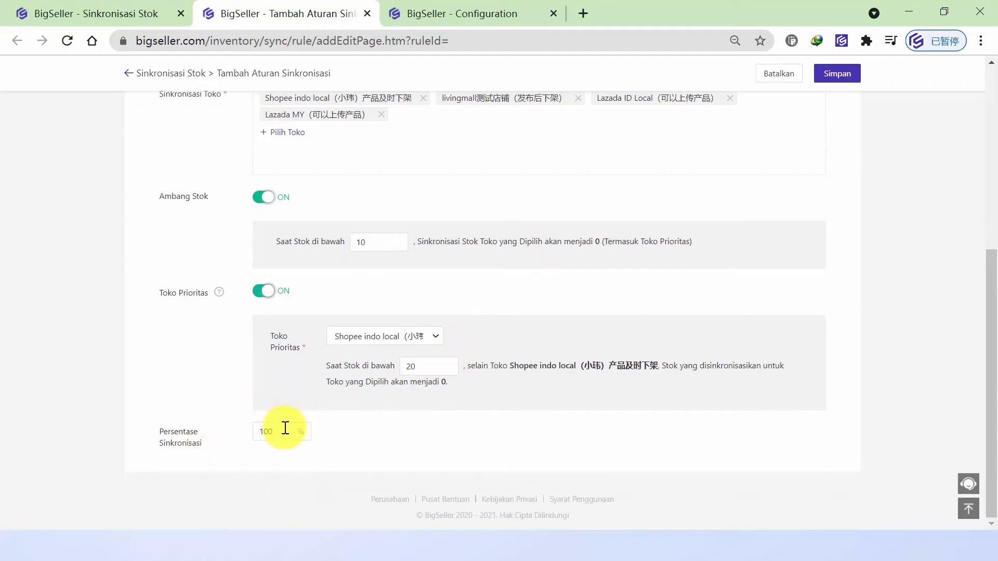
pyautogui.scroll(3, 367, 374)
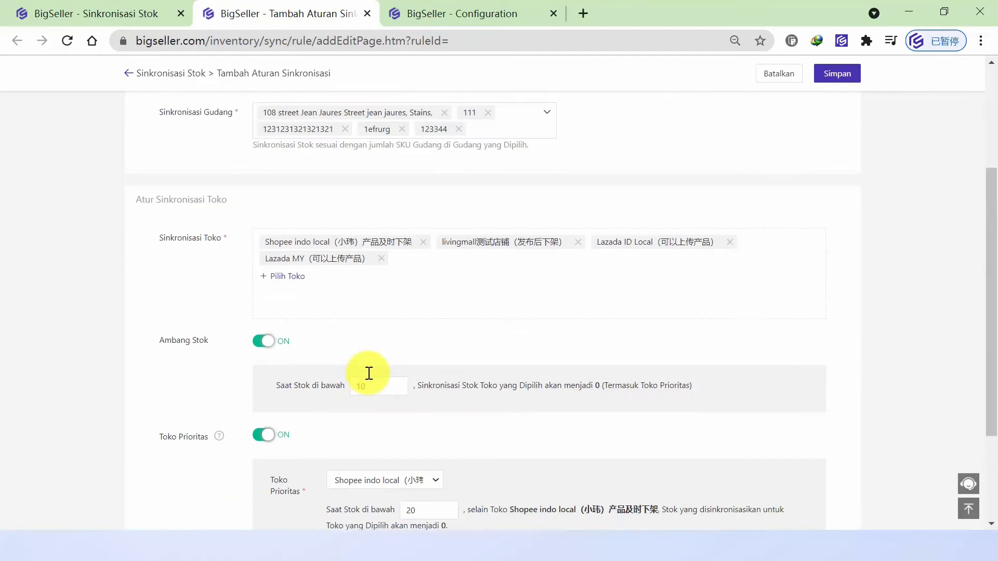
pyautogui.scroll(-3, 413, 320)
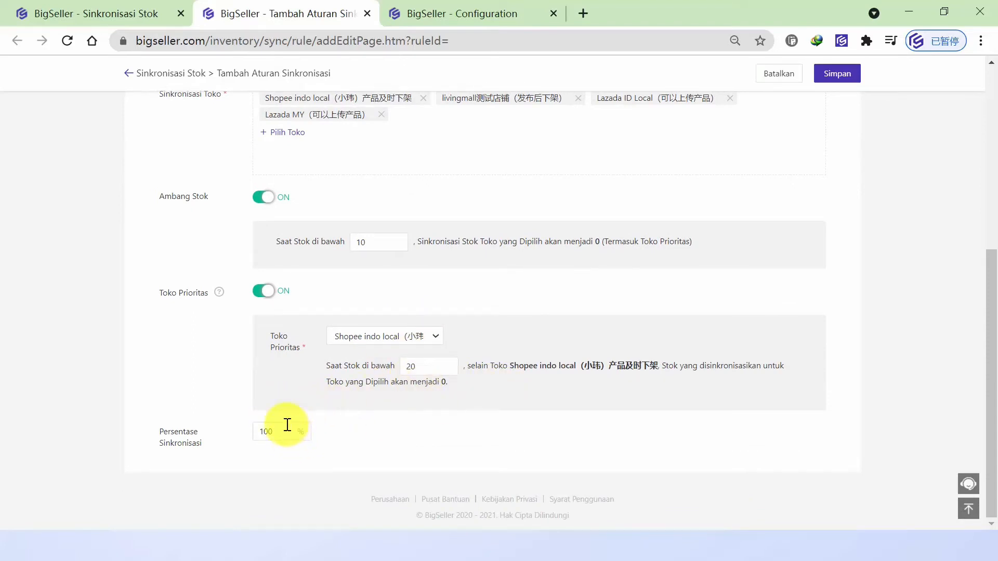
pyautogui.scroll(6, 801, 138)
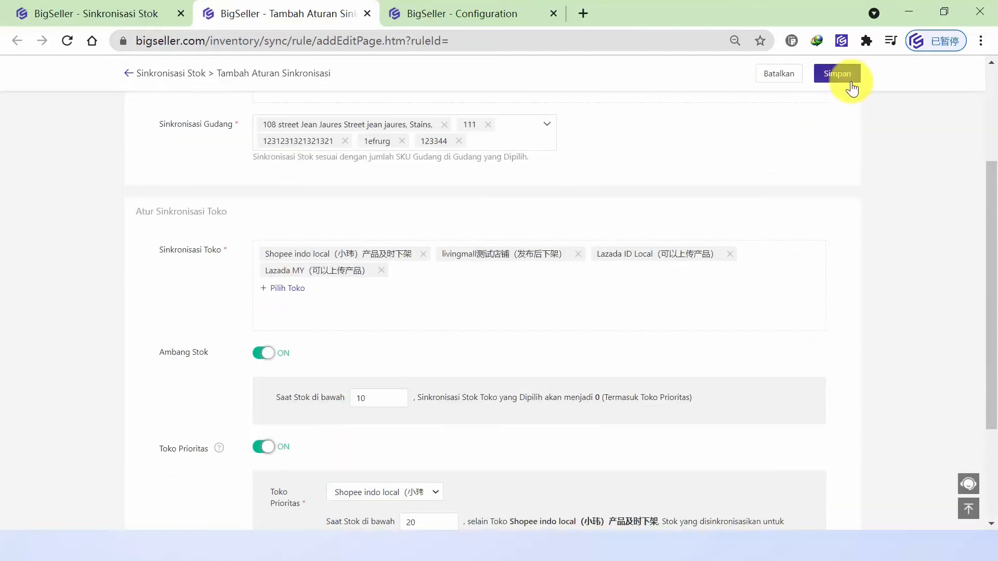
# Save the new synchronization rule and look through the rule list for its entry
pyautogui.click(838, 74)
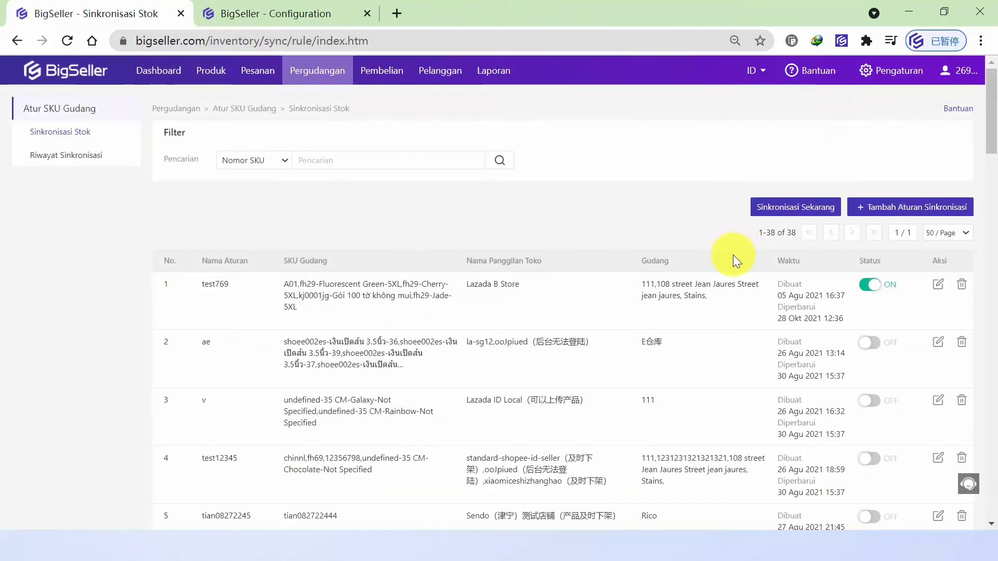
pyautogui.scroll(-15, 748, 262)
pyautogui.scroll(-20, 757, 262)
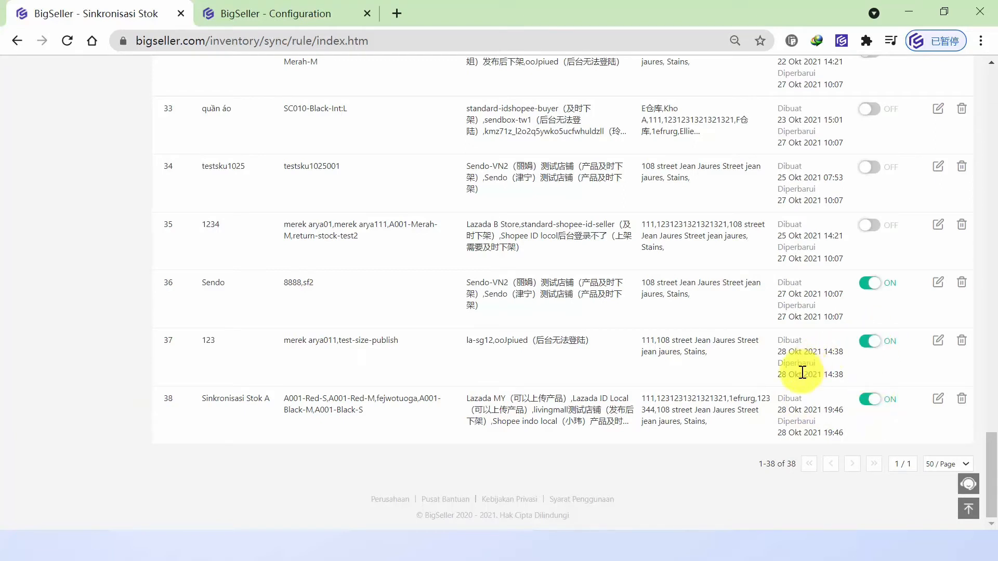
pyautogui.scroll(5, 742, 394)
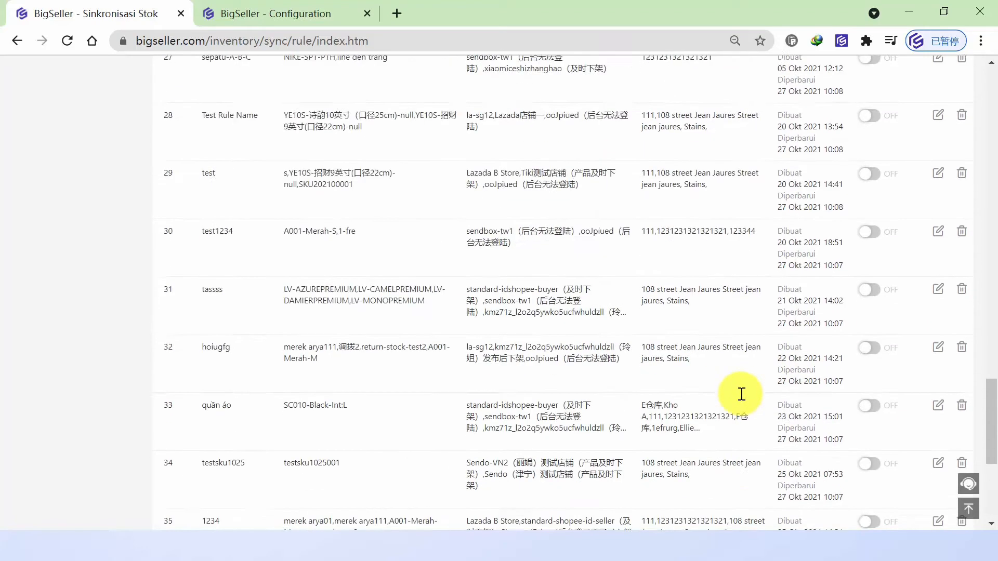
pyautogui.scroll(12, 741, 394)
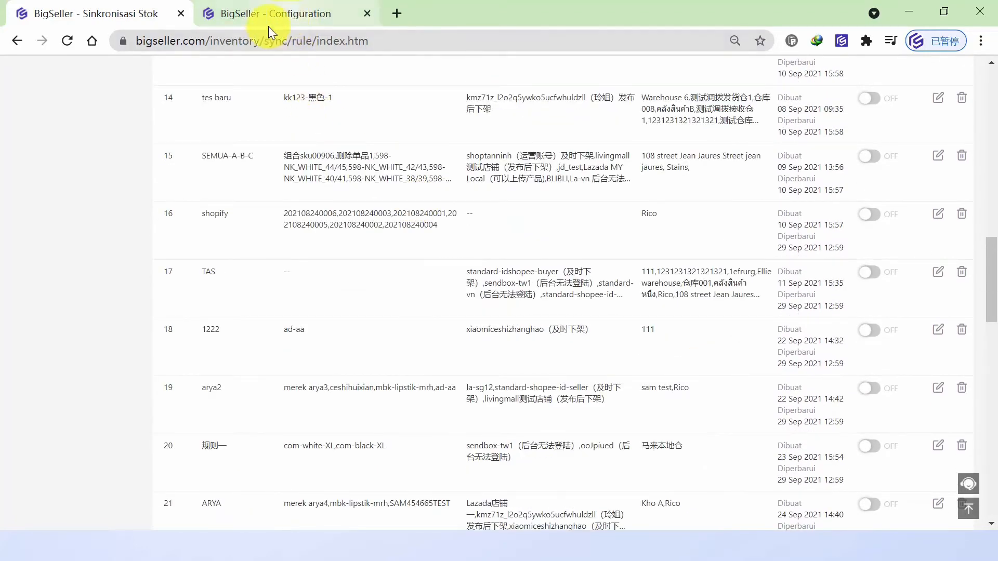
pyautogui.scroll(15, 229, 149)
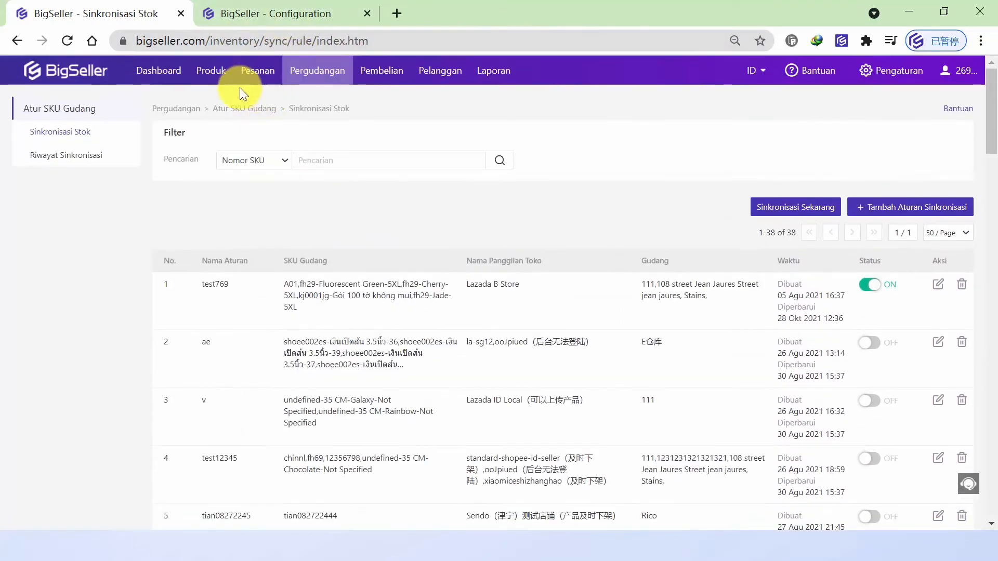
# Show the live Shopee products of the Shopee indo local store and check the stock of each KAOS PRIA variant
pyautogui.moveTo(211, 73)
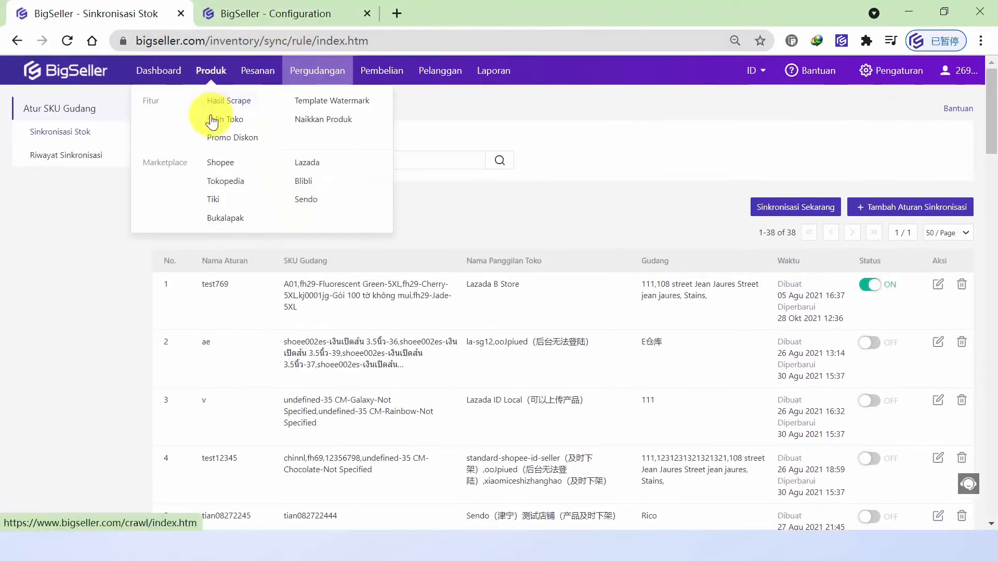
pyautogui.click(221, 164)
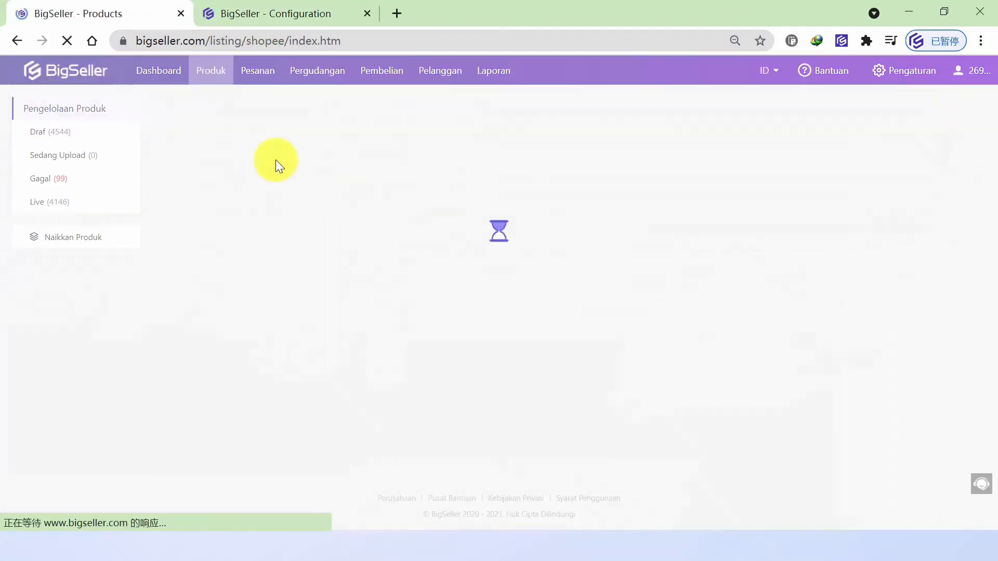
pyautogui.scroll(-5, 632, 258)
pyautogui.scroll(5, 390, 260)
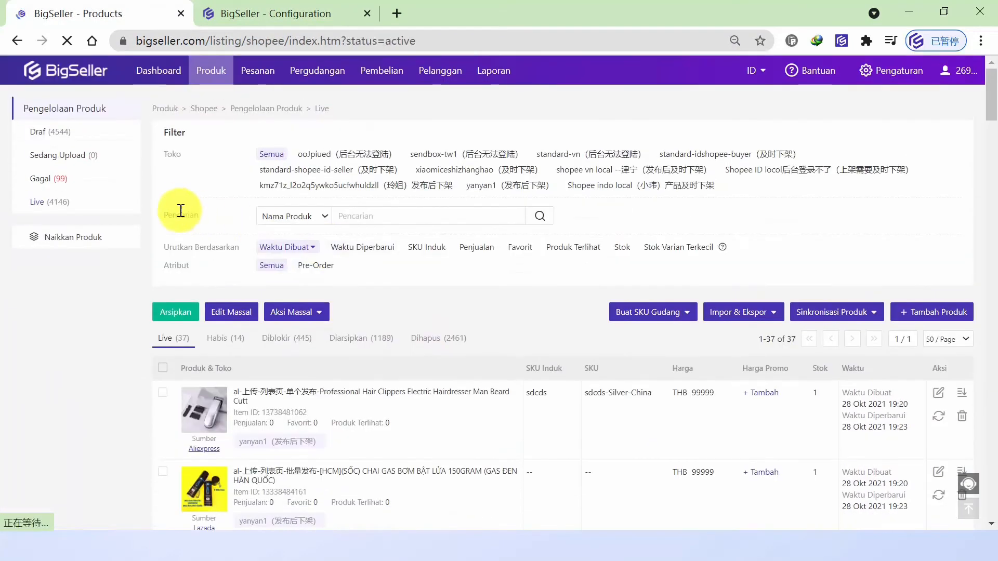
pyautogui.click(665, 185)
pyautogui.scroll(-1, 671, 224)
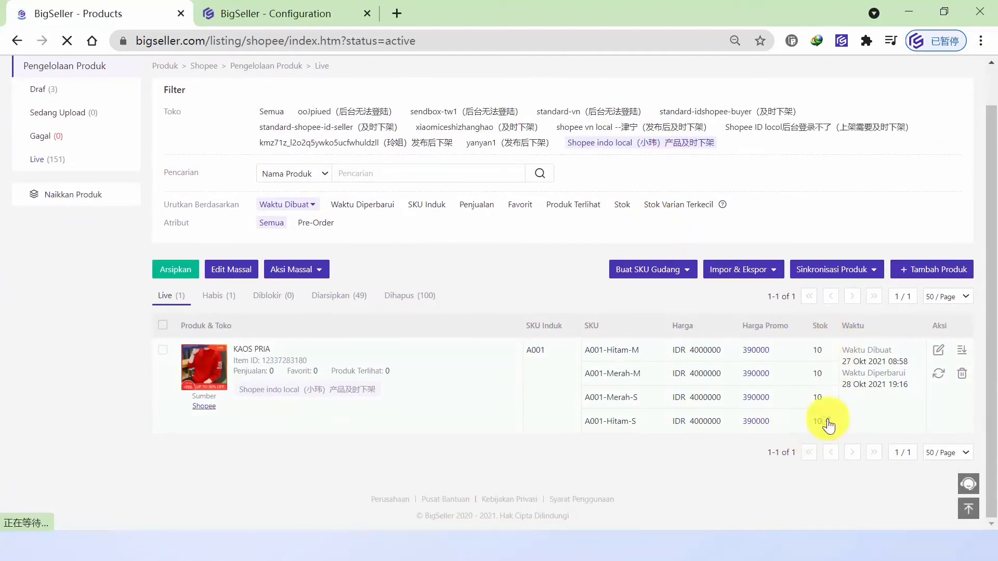
pyautogui.scroll(1, 695, 405)
# Look up the per-warehouse stock details of A001-Red-S in the SKU Gudang list
pyautogui.moveTo(325, 67)
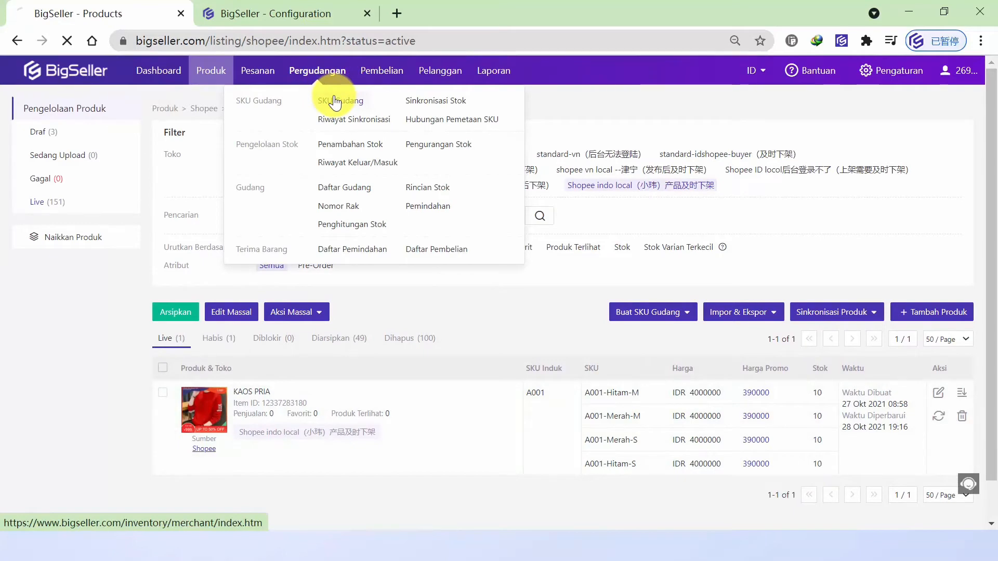
pyautogui.scroll(-3, 653, 267)
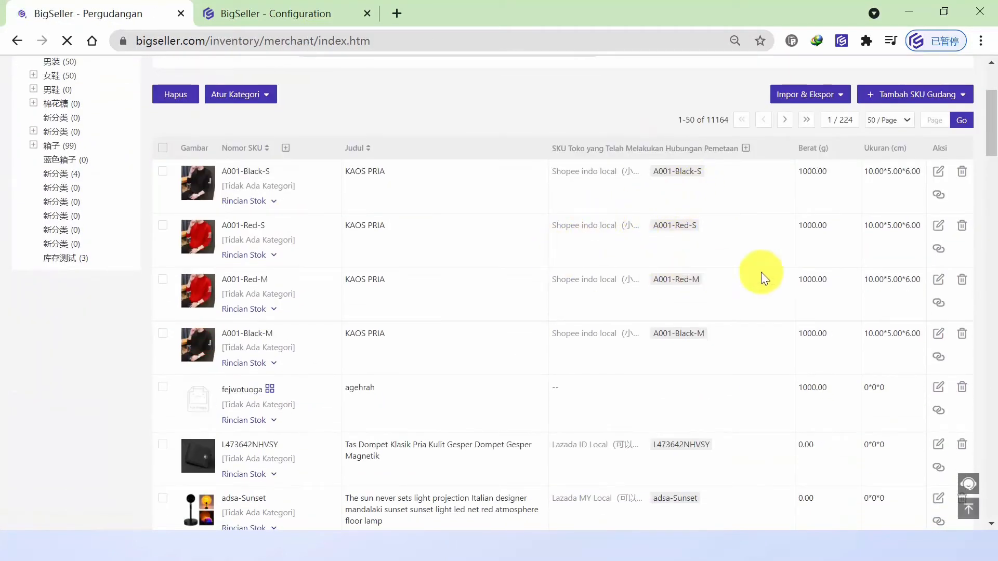
pyautogui.click(266, 255)
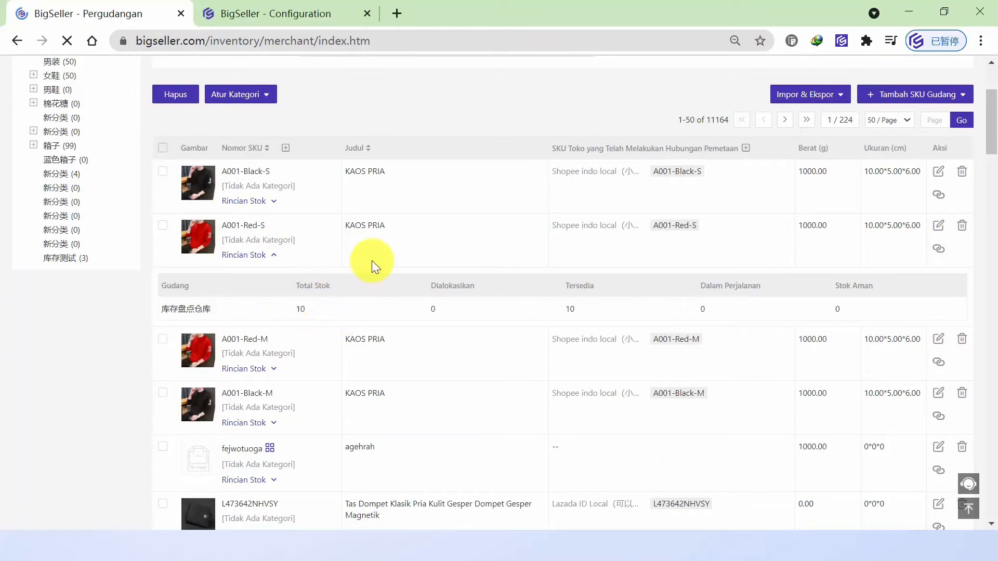
pyautogui.scroll(3, 363, 274)
# Go back to the Sinkronisasi Stok rules and open the rule Sinkronisasi Stok A for editing
pyautogui.moveTo(333, 78)
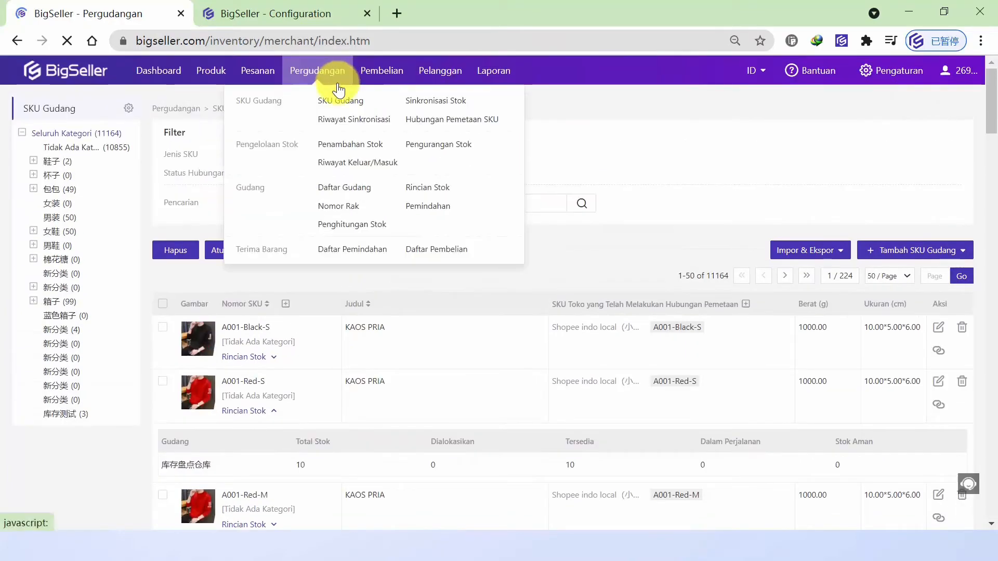
pyautogui.click(412, 107)
pyautogui.scroll(-15, 840, 308)
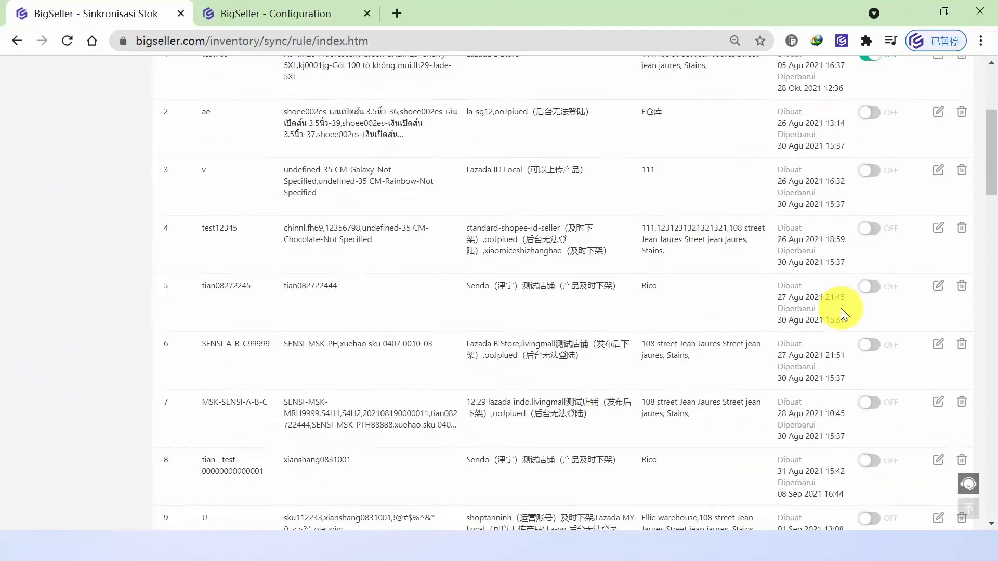
pyautogui.scroll(-5, 853, 349)
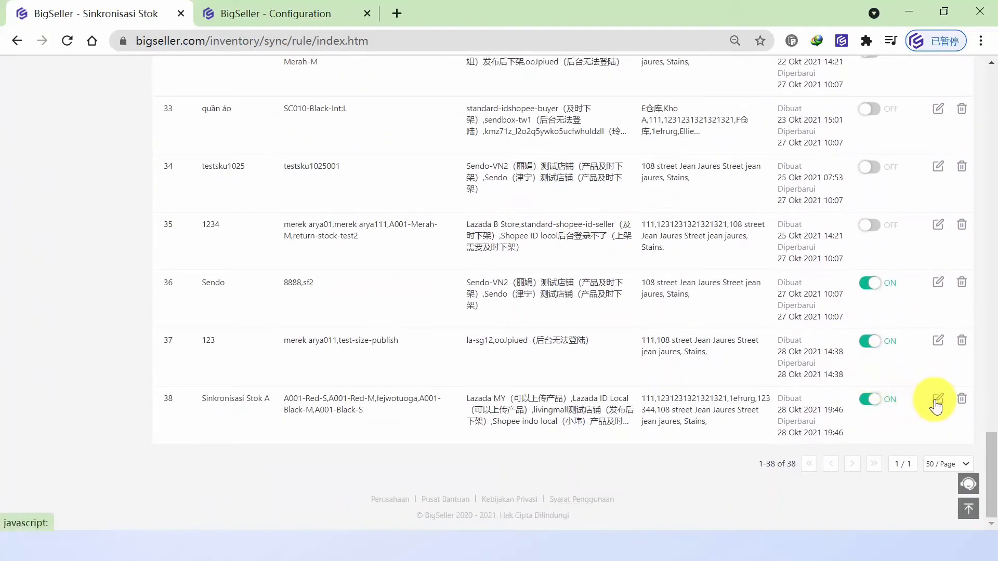
pyautogui.click(935, 401)
# Add the warehouse 库存盘点仓库 to the rule's Sinkronisasi Gudang and save the rule
pyautogui.scroll(-3, 484, 317)
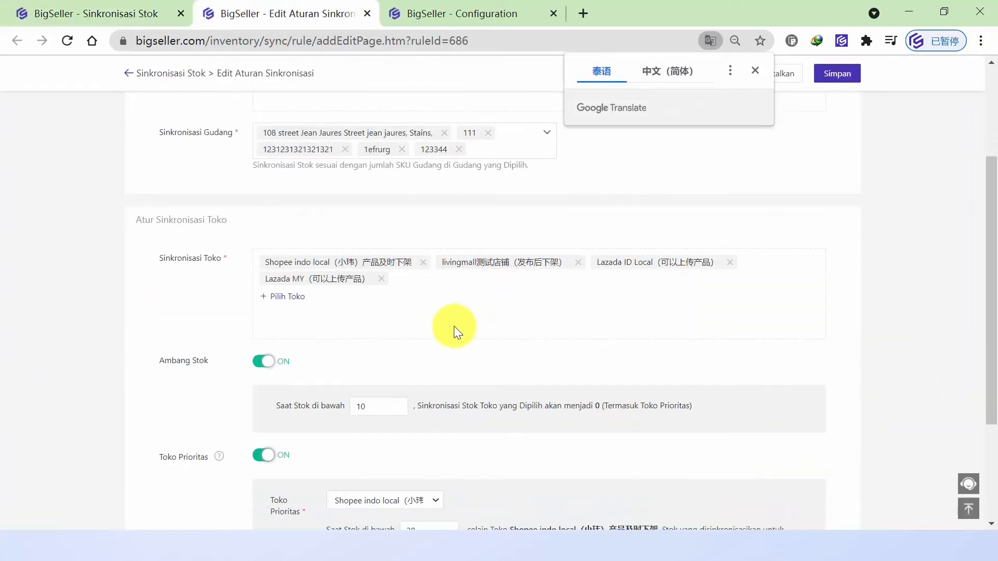
pyautogui.scroll(2, 427, 304)
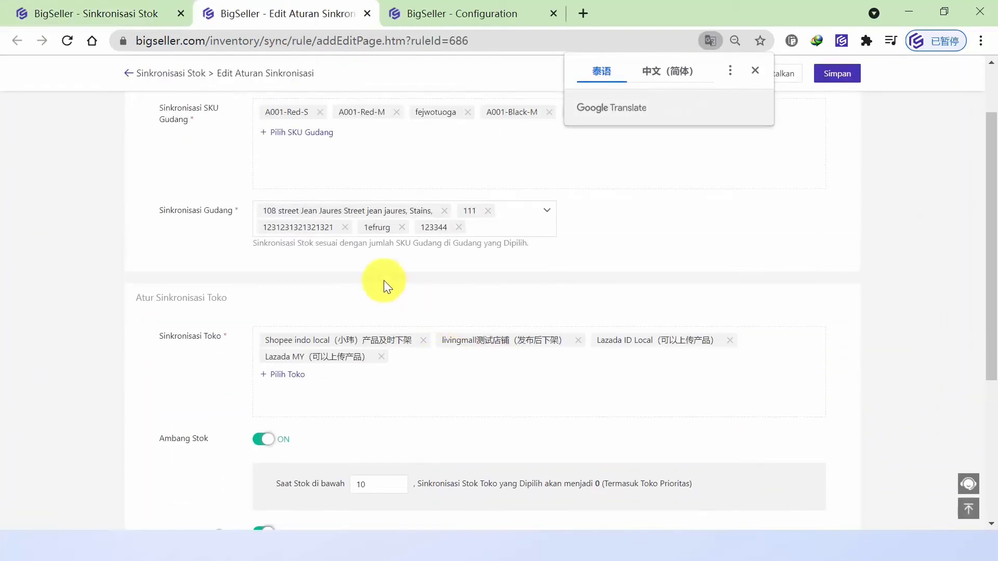
pyautogui.click(546, 213)
pyautogui.scroll(-8, 467, 283)
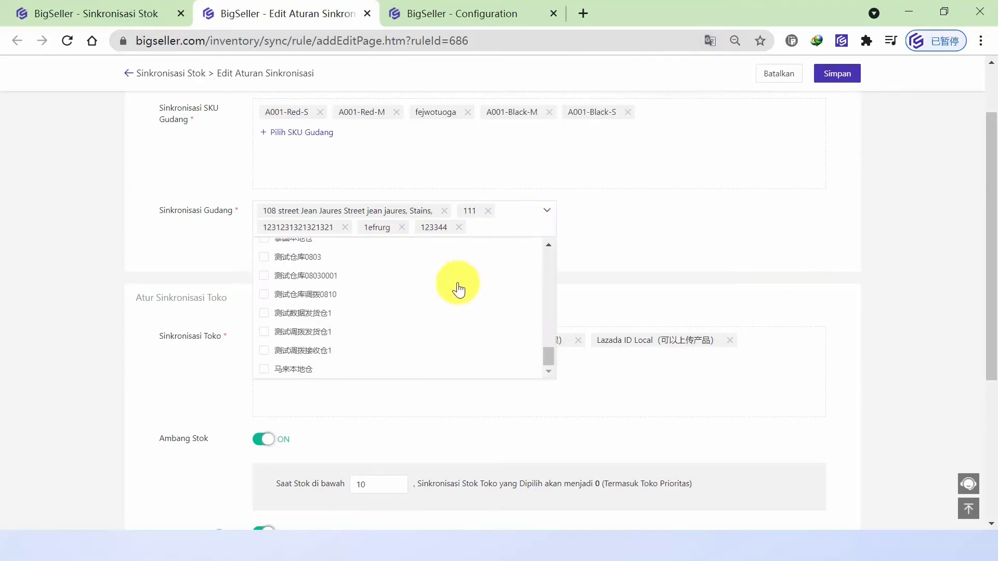
pyautogui.click(339, 338)
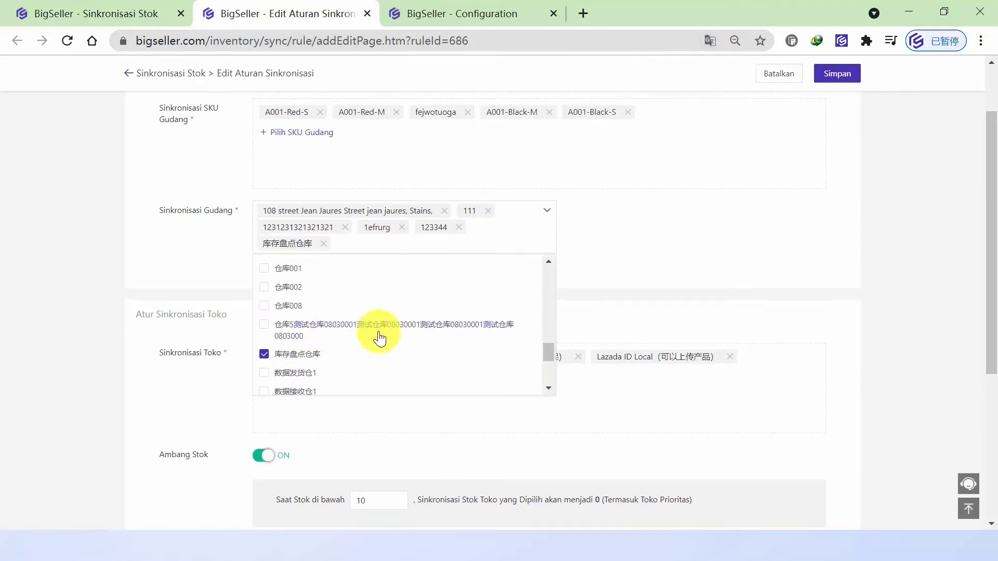
pyautogui.scroll(3, 374, 291)
pyautogui.click(720, 208)
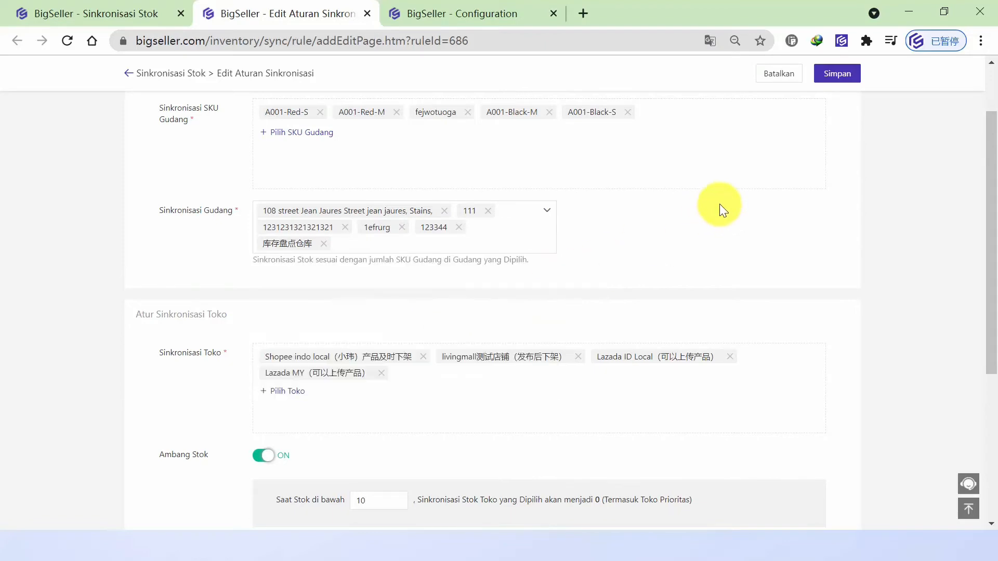
pyautogui.click(851, 82)
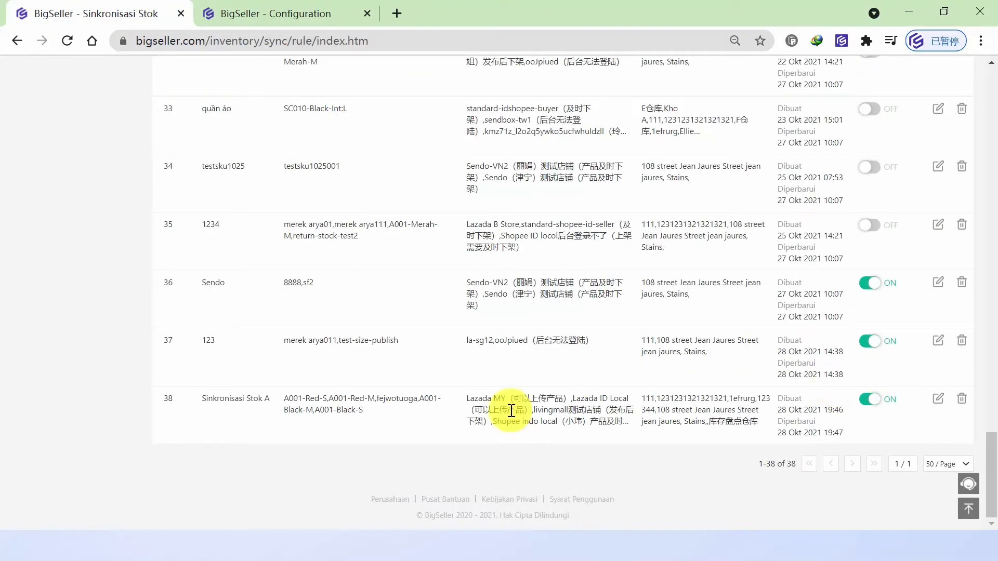
# Look up the per-warehouse stock details of A001-Red-M in the SKU Gudang list
pyautogui.scroll(20, 676, 400)
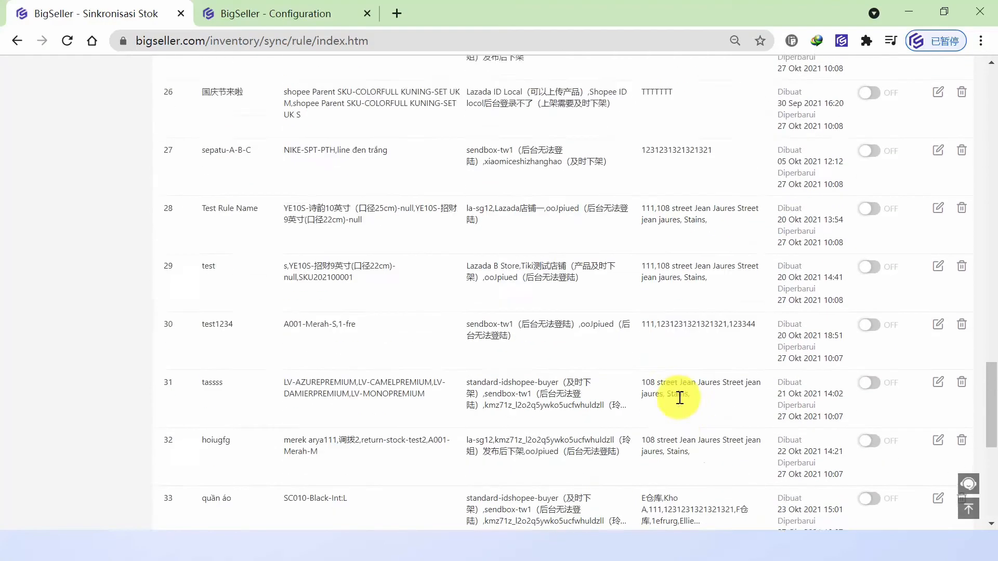
pyautogui.scroll(10, 582, 294)
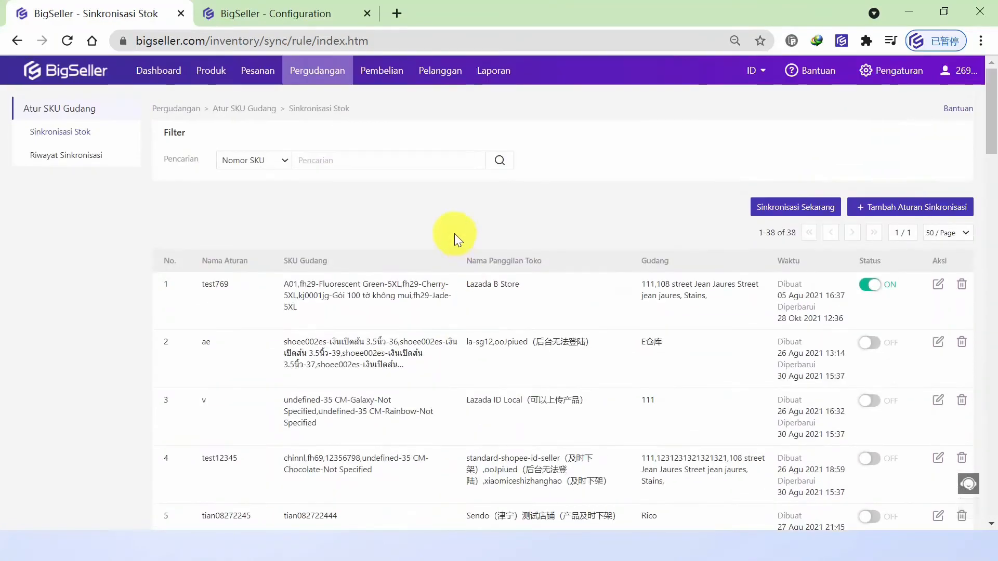
pyautogui.moveTo(321, 78)
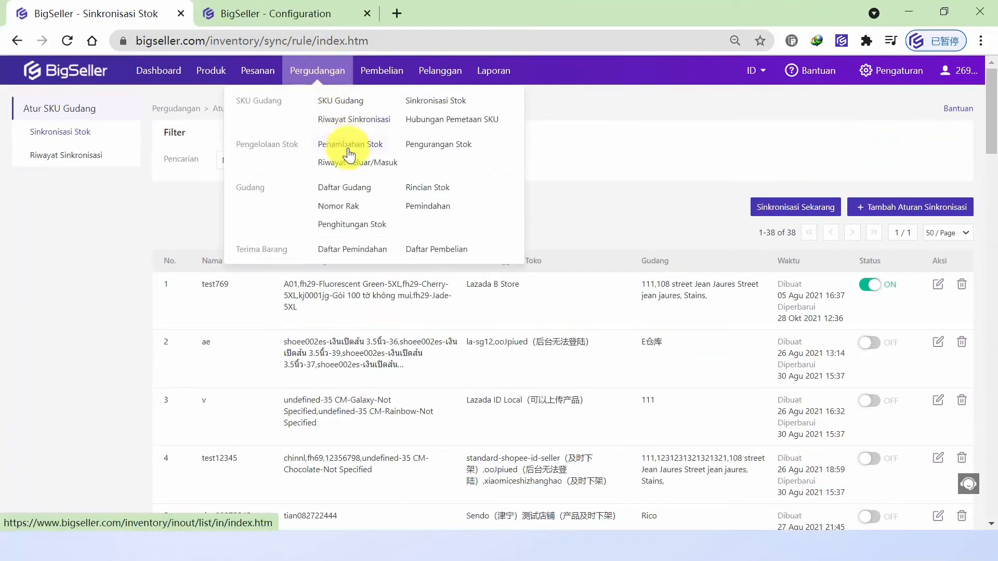
pyautogui.click(348, 106)
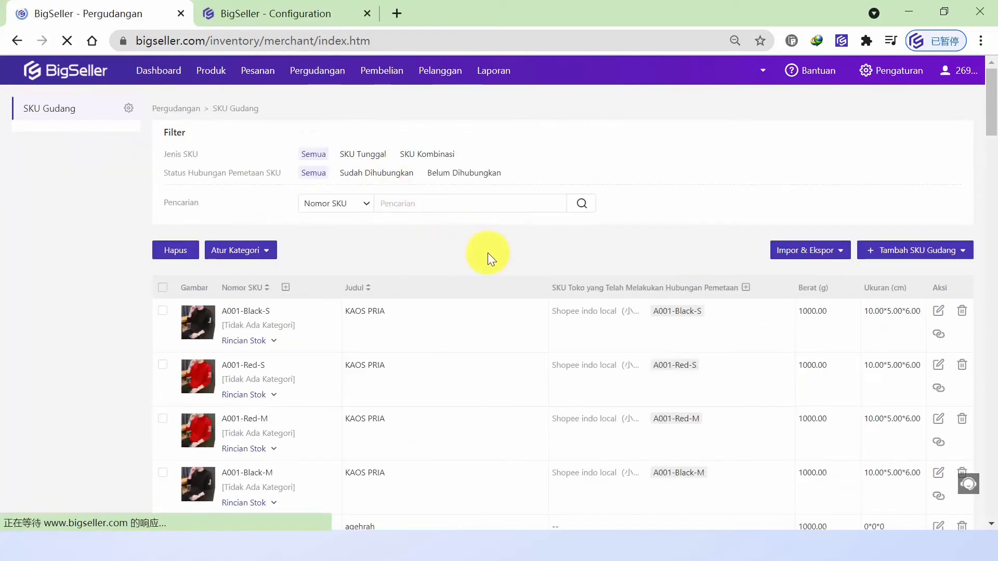
pyautogui.scroll(-1, 676, 302)
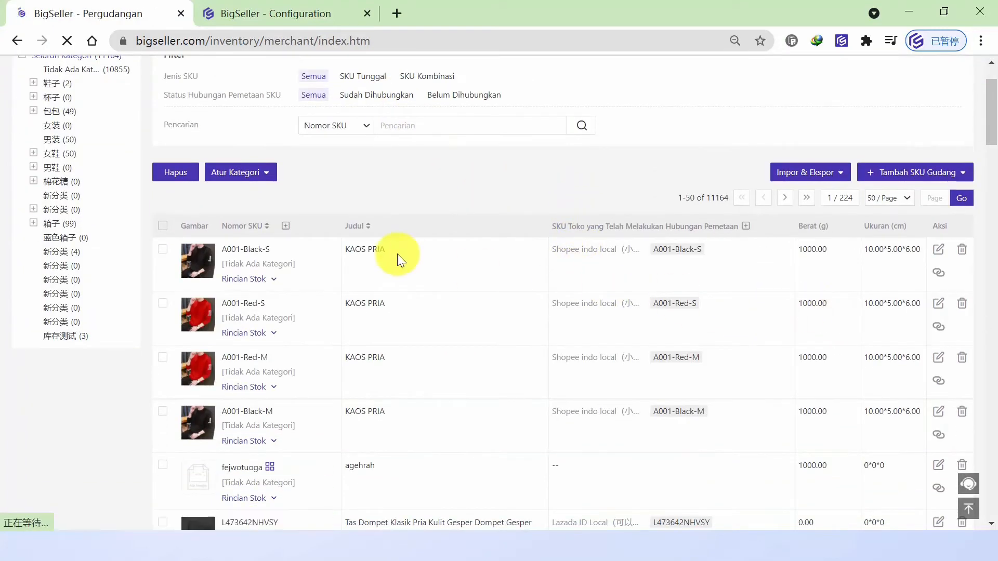
pyautogui.click(267, 389)
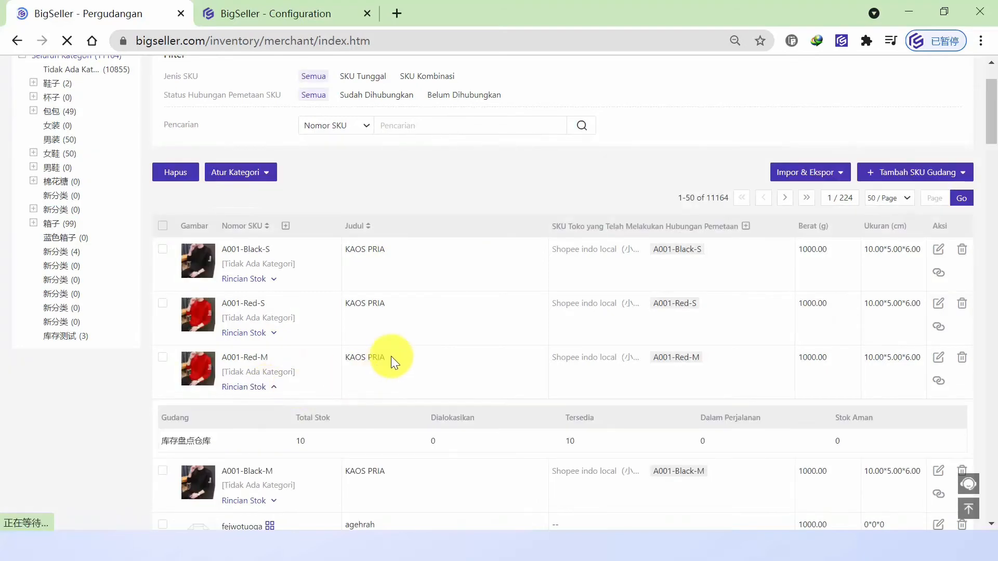
pyautogui.scroll(-2, 392, 357)
# Start a new stock addition list under Penambahan Stok
pyautogui.scroll(3, 467, 245)
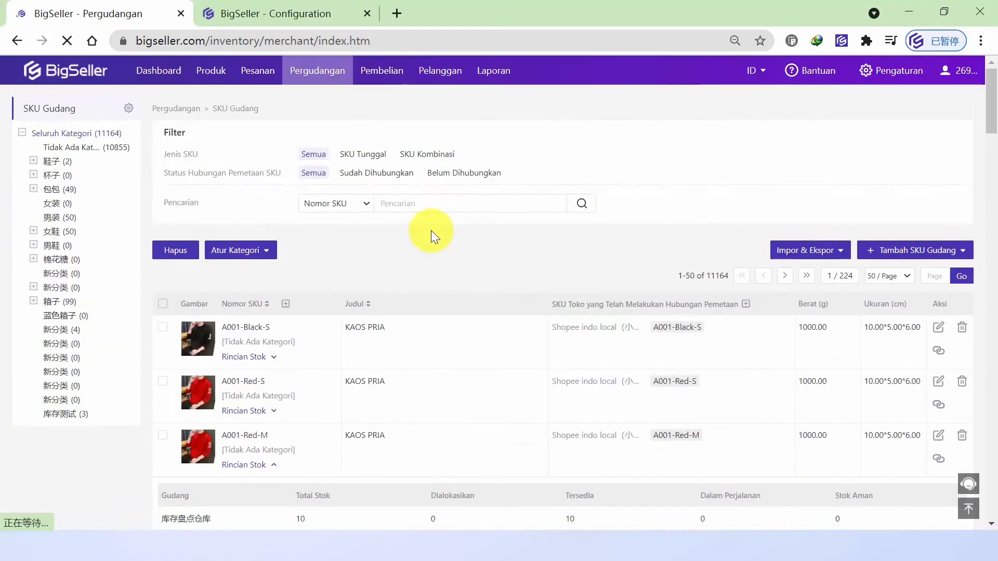
pyautogui.moveTo(320, 66)
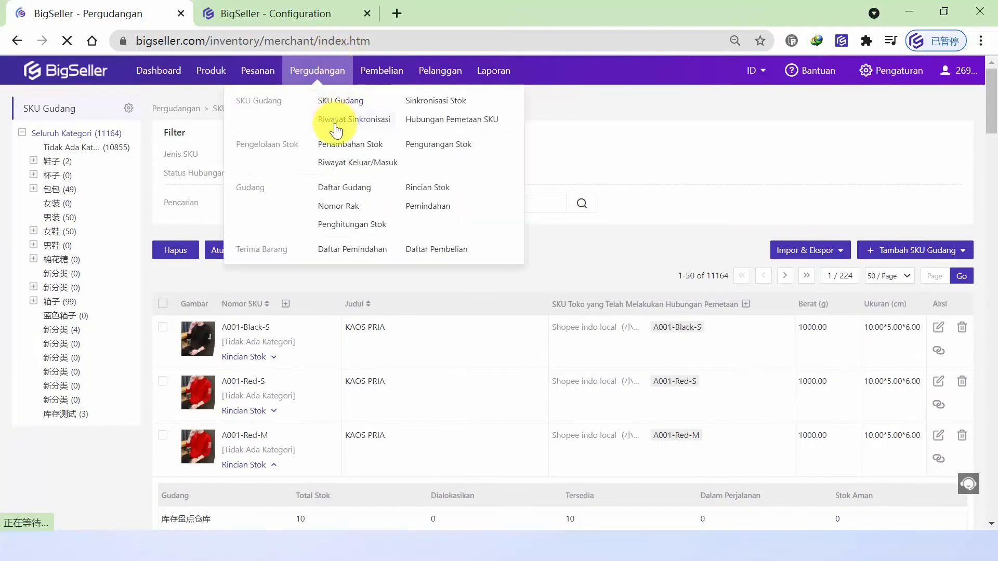
pyautogui.click(360, 150)
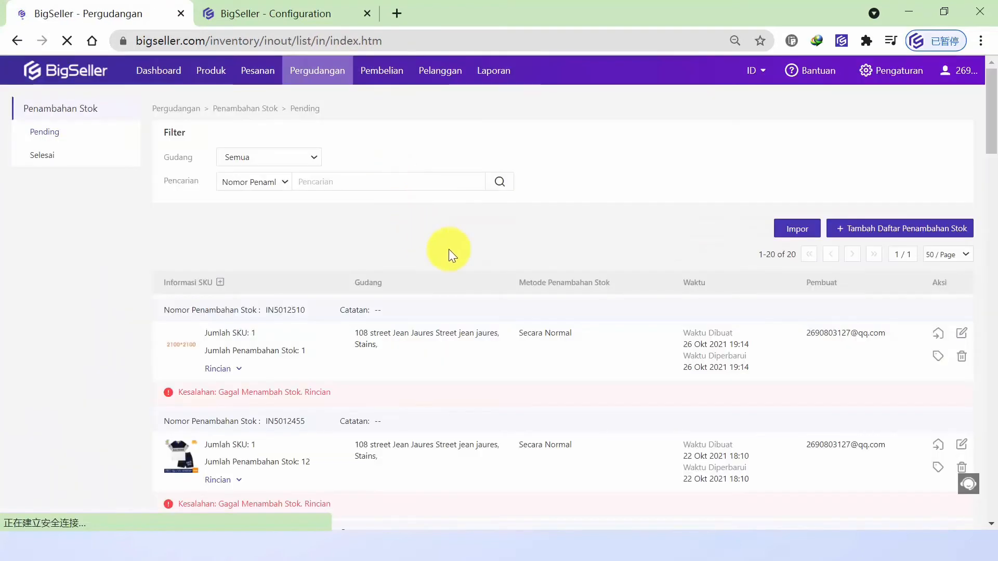
pyautogui.click(930, 225)
# Add the warehouse SKUs A001-Red-M, A001-Red-S, A001-Black-S and A001-Black-M to the stock addition list
pyautogui.click(502, 405)
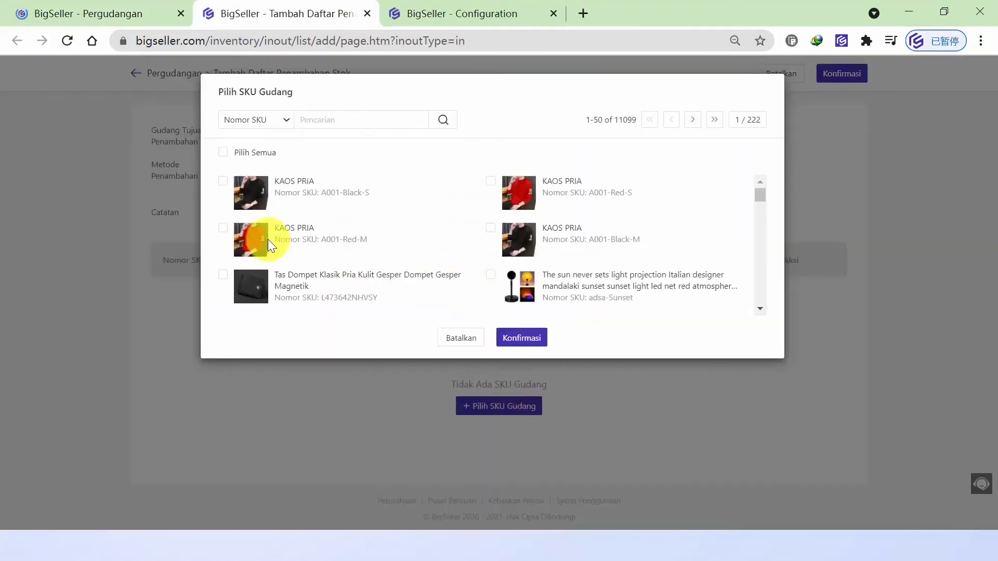
pyautogui.click(223, 227)
pyautogui.click(487, 185)
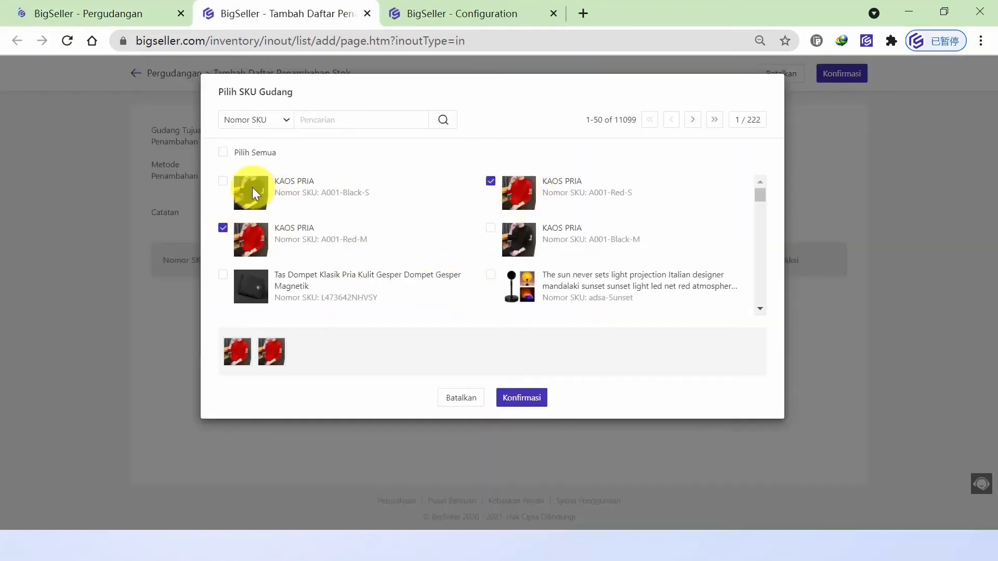
pyautogui.click(224, 181)
pyautogui.click(494, 230)
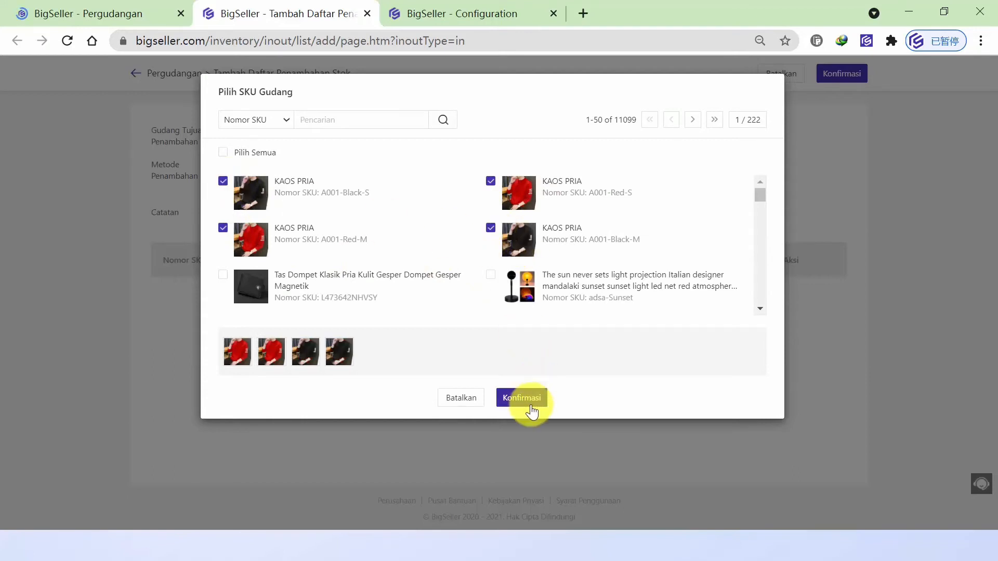
pyautogui.click(530, 399)
# Set Jumlah Penambahan Stok to 10 for each of the four A001 SKUs
pyautogui.click(615, 318)
pyautogui.write('10')
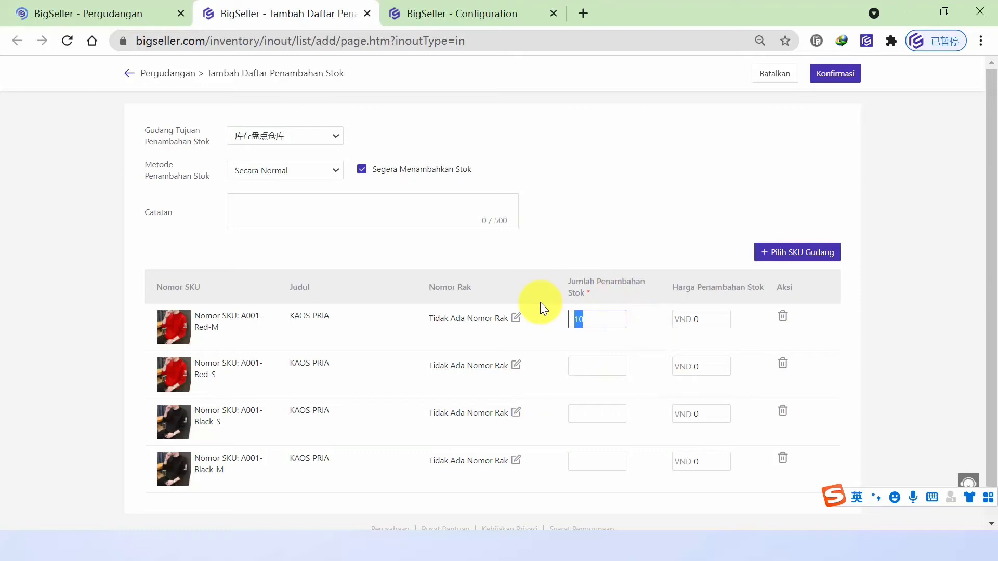
pyautogui.click(584, 364)
pyautogui.write('10')
pyautogui.write('10')
pyautogui.click(588, 456)
pyautogui.write('10')
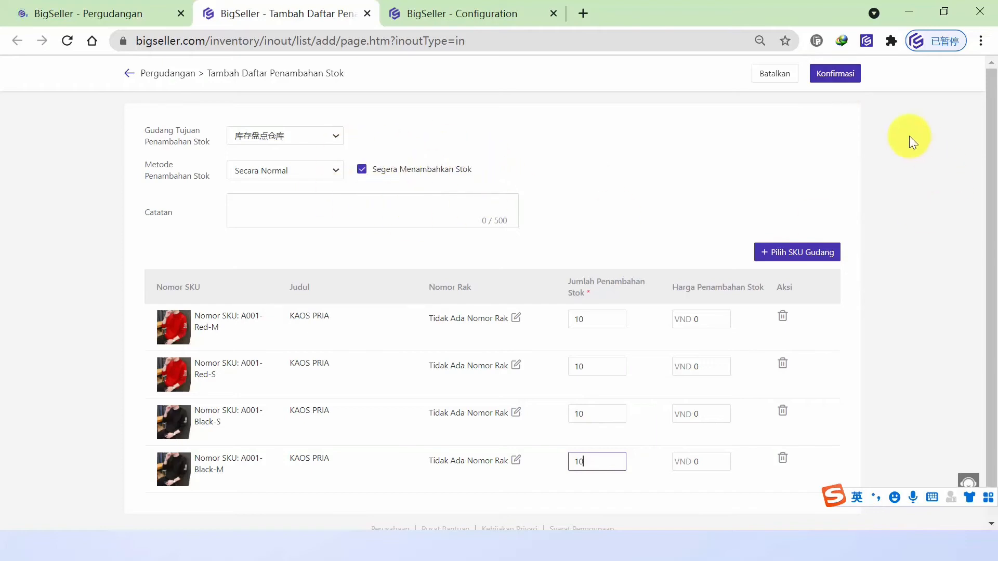
# Confirm the stock addition list for the four A001 SKUs, close the result, and open the Riwayat Keluar/Masuk records
pyautogui.click(835, 78)
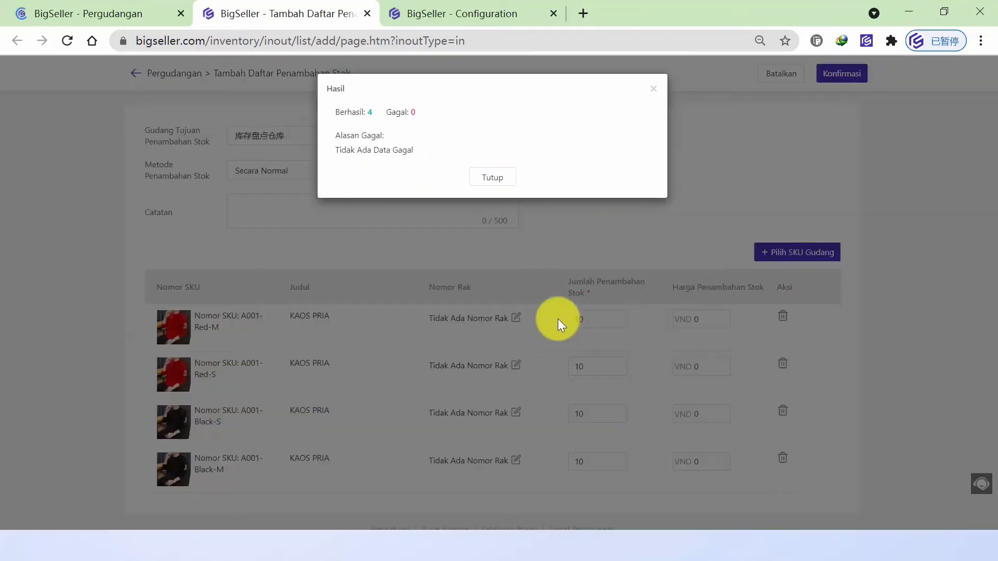
pyautogui.click(508, 187)
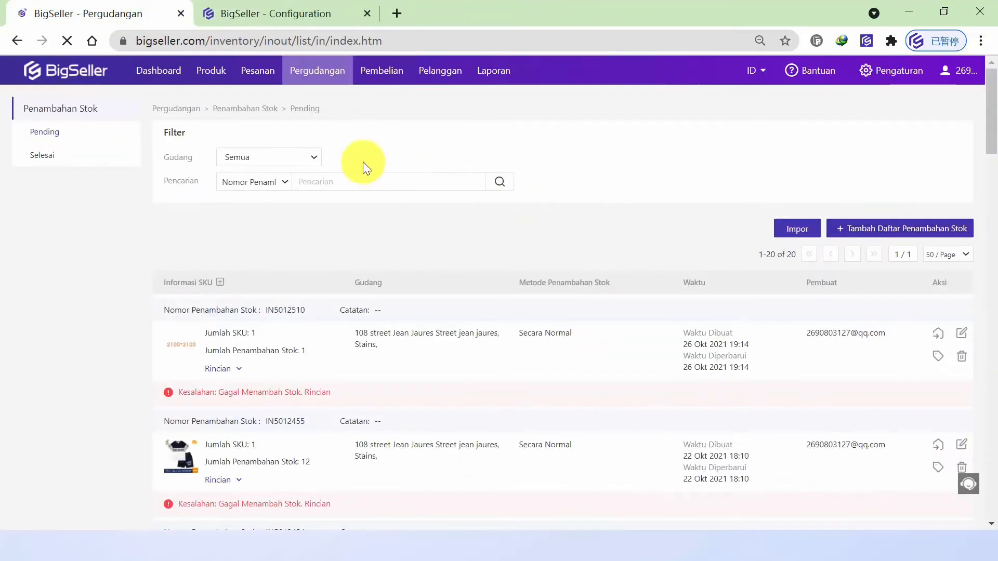
pyautogui.moveTo(312, 70)
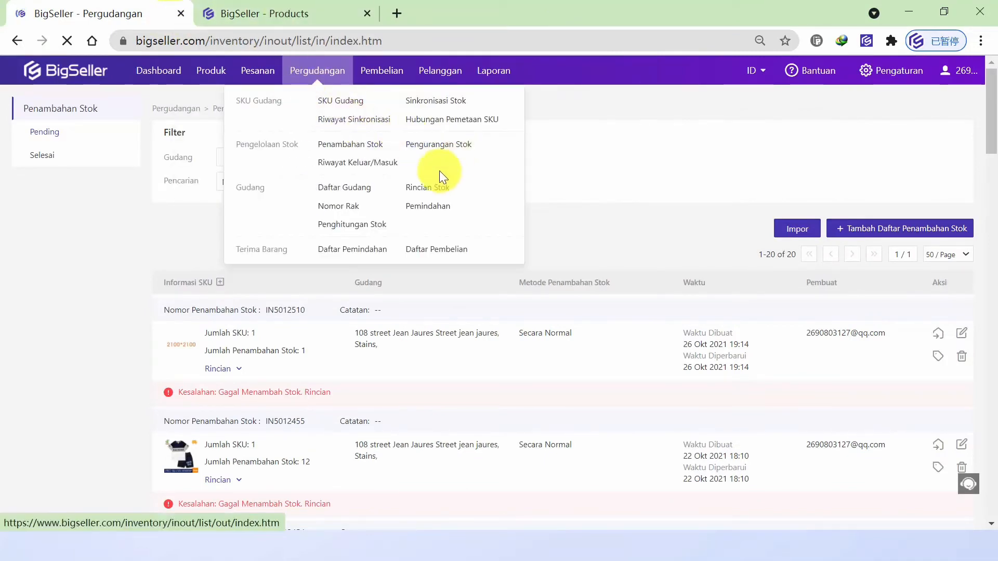
pyautogui.click(377, 164)
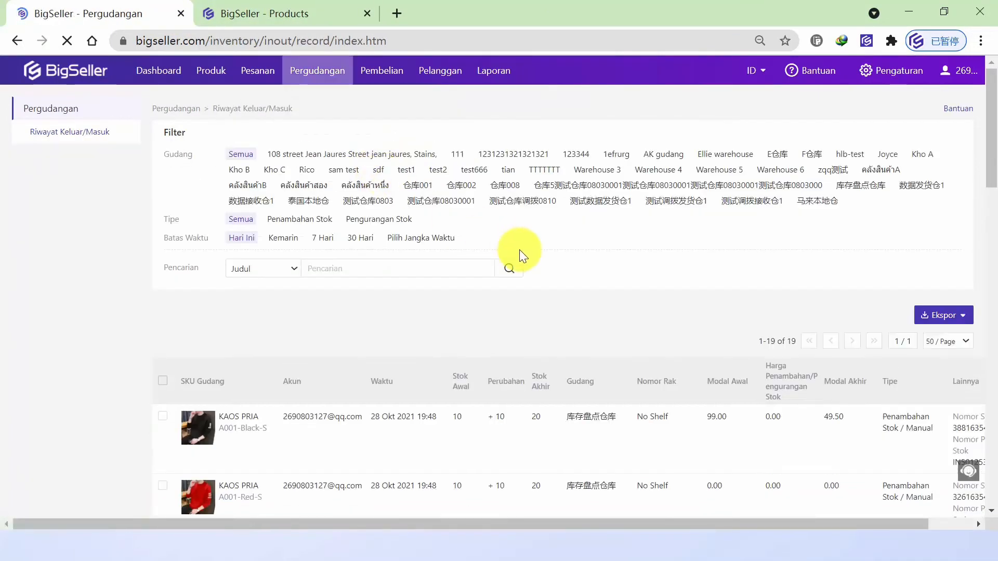
# Examine the synchronization details of A001-Black-S in Riwayat Sinkronisasi, including its store SKU, rule and failure reason
pyautogui.moveTo(318, 80)
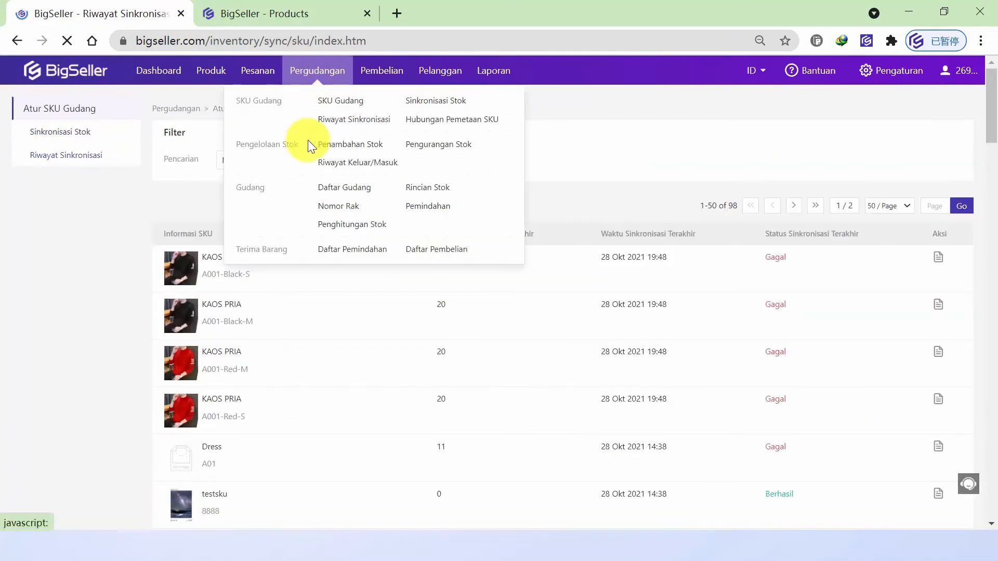
pyautogui.click(344, 124)
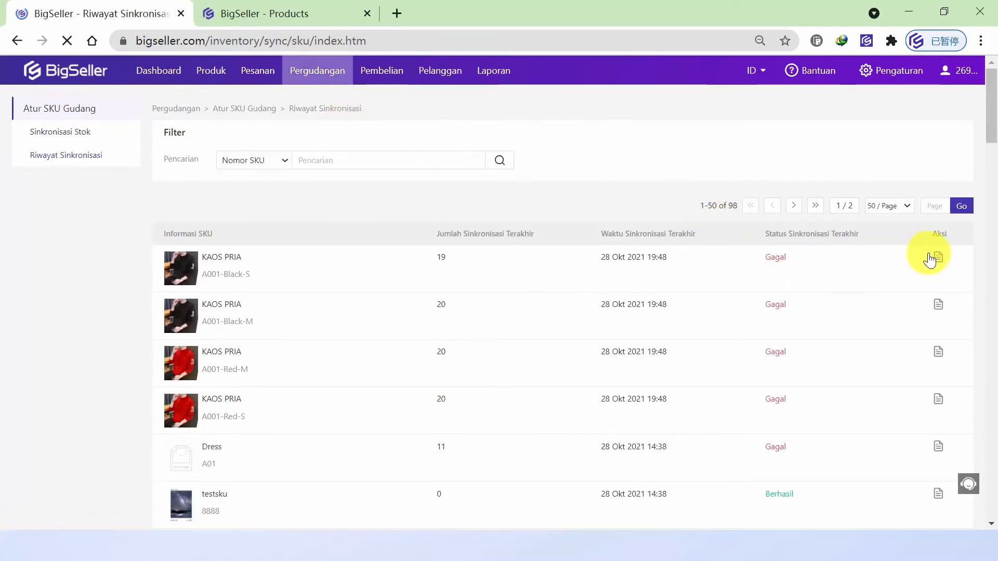
pyautogui.click(931, 257)
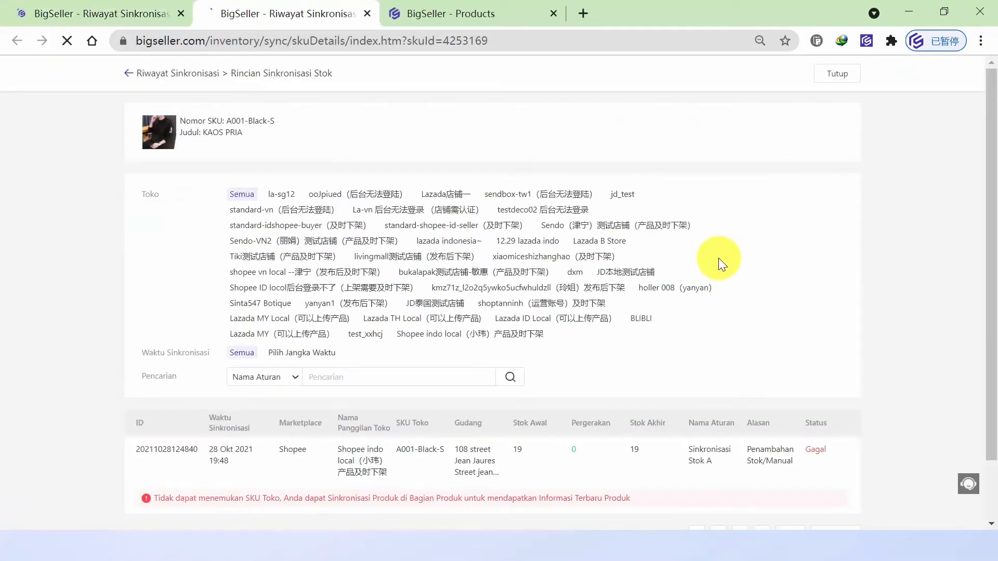
pyautogui.scroll(-3, 718, 258)
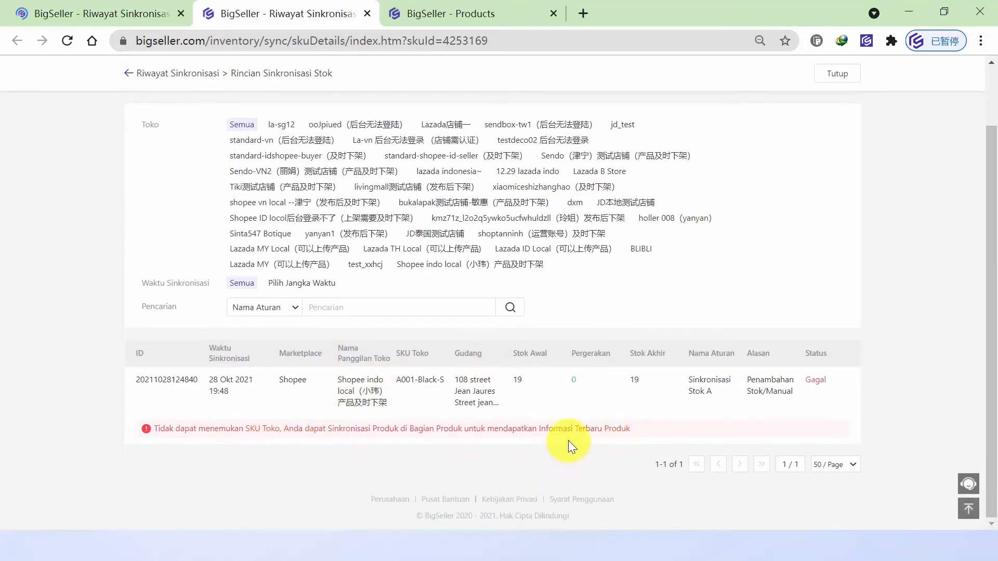
pyautogui.scroll(3, 297, 411)
pyautogui.moveTo(275, 121); pyautogui.dragTo(230, 126)
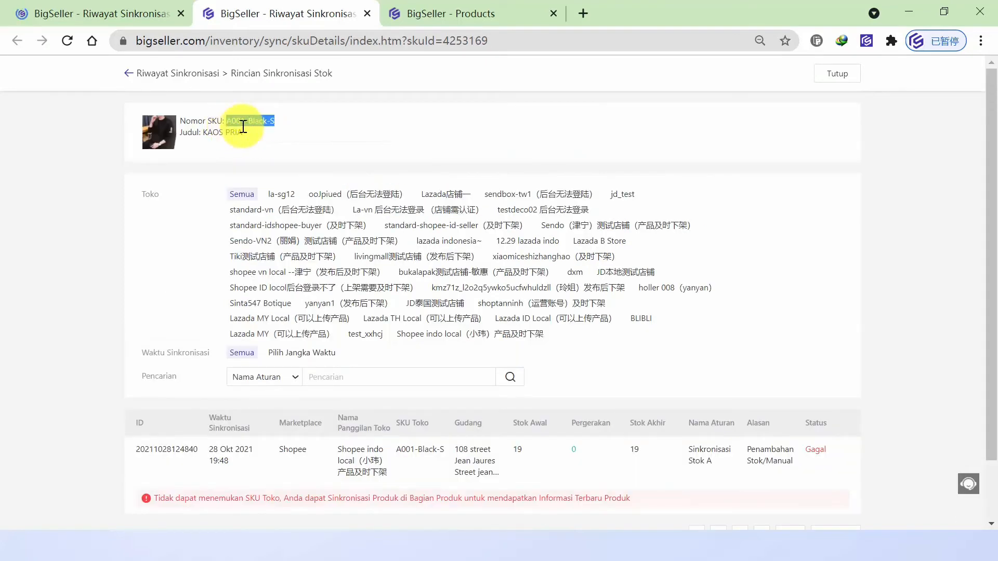
# Open the live Shopee product KAOS PRIA from the Shopee indo local store for editing
pyautogui.click(156, 15)
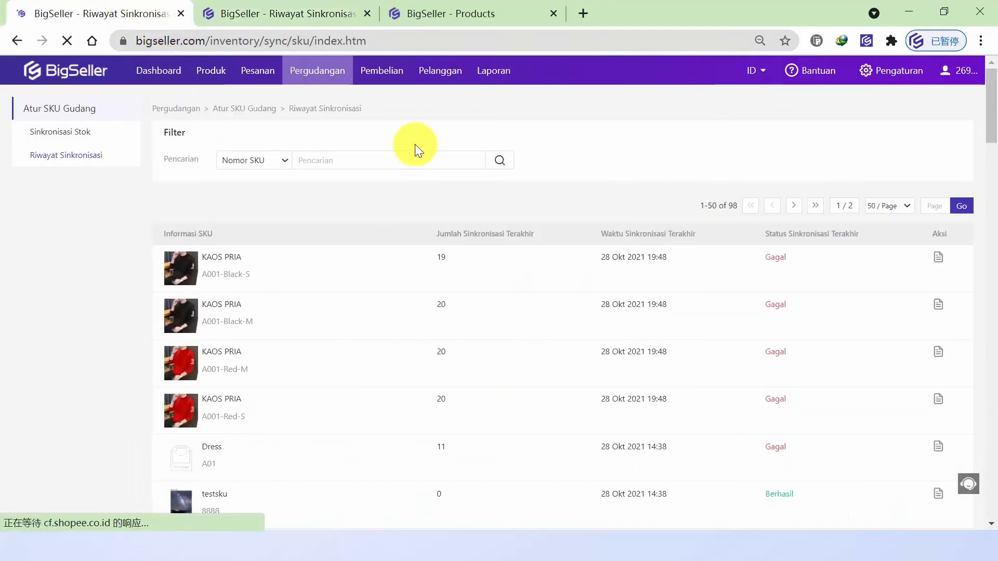
pyautogui.moveTo(311, 85)
pyautogui.moveTo(211, 73)
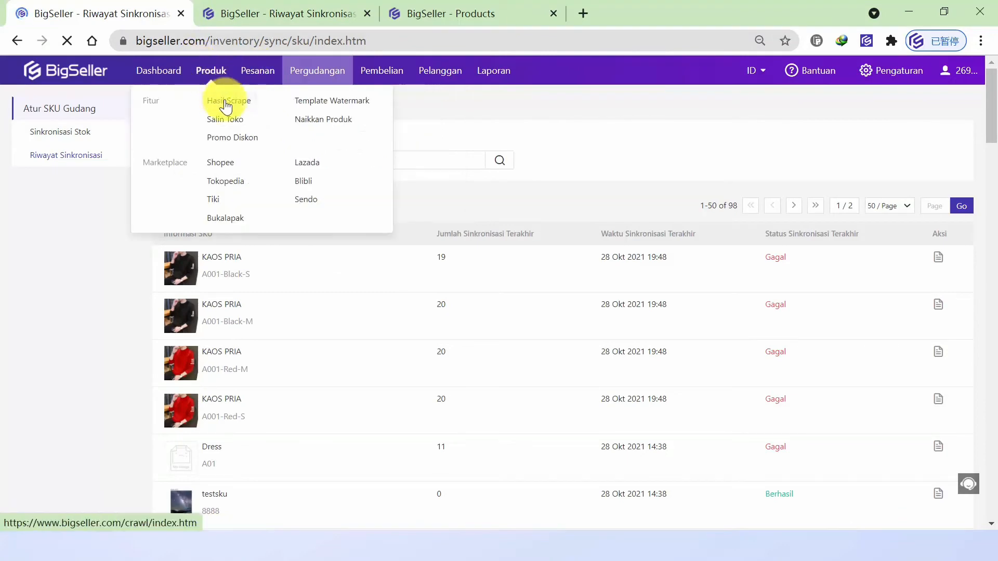
pyautogui.click(229, 163)
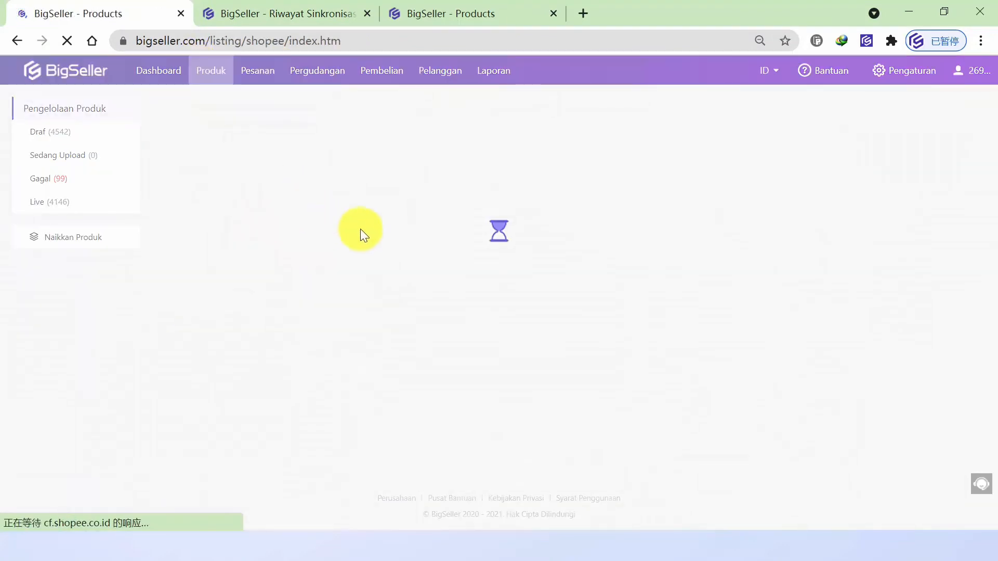
pyautogui.scroll(-1, 768, 314)
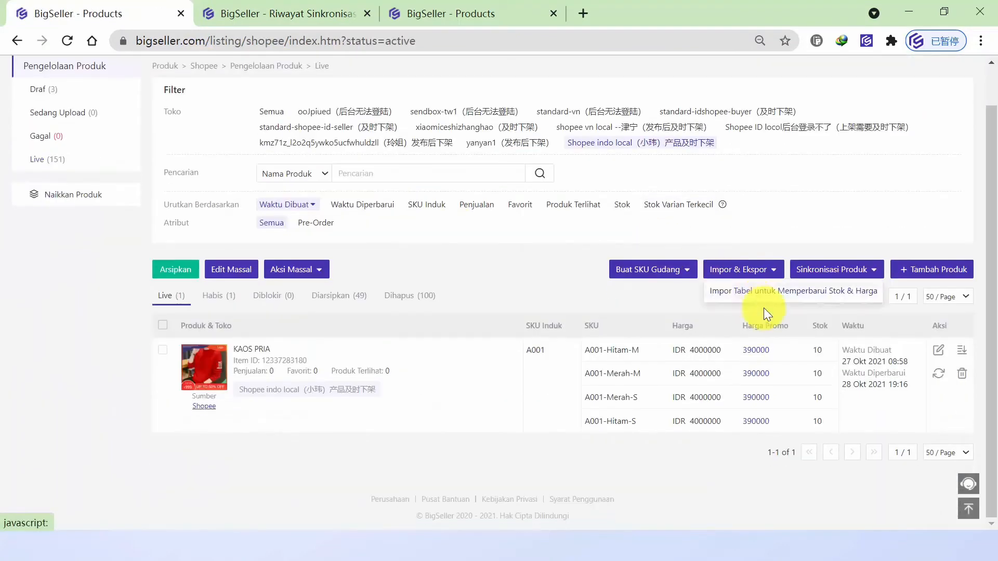
pyautogui.click(937, 355)
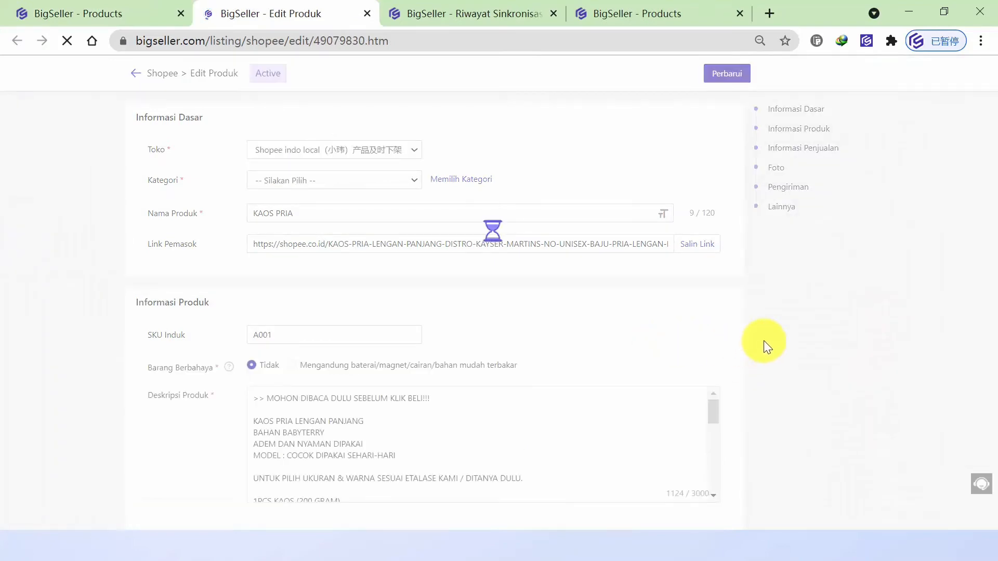
# Set the KAOS PRIA variation SKUs to A001-Black-M, A001-Black-S, A001-Red-M and A001-Red-S, update the product, and check the live product list
pyautogui.scroll(-7, 803, 328)
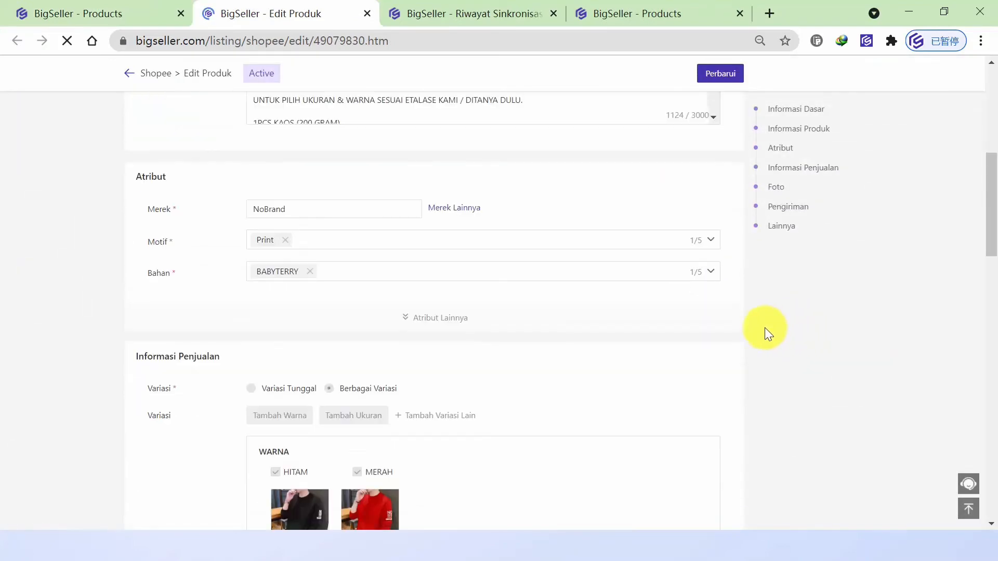
pyautogui.scroll(-9, 675, 328)
pyautogui.click(384, 281)
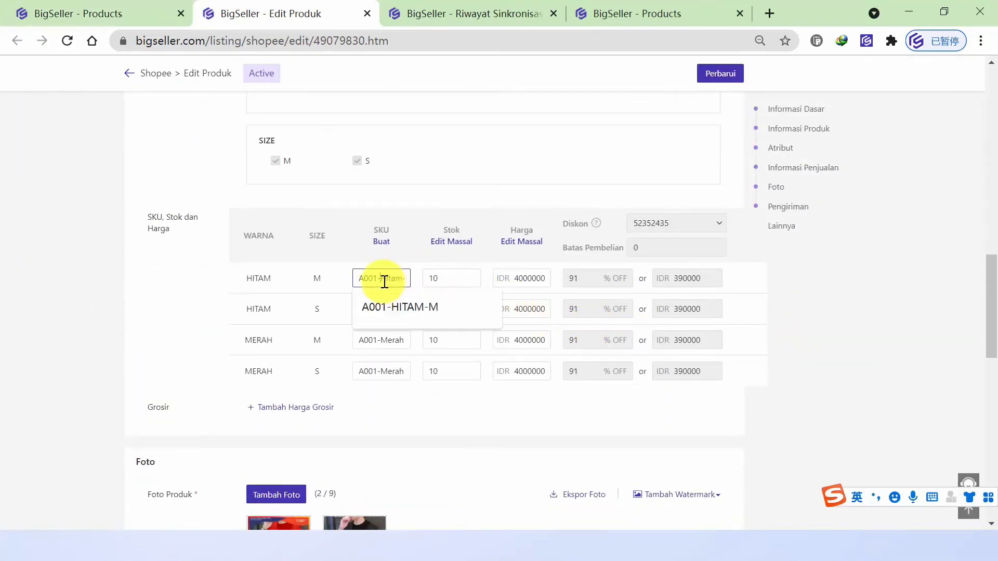
pyautogui.moveTo(385, 282); pyautogui.dragTo(399, 283)
pyautogui.write('Black')
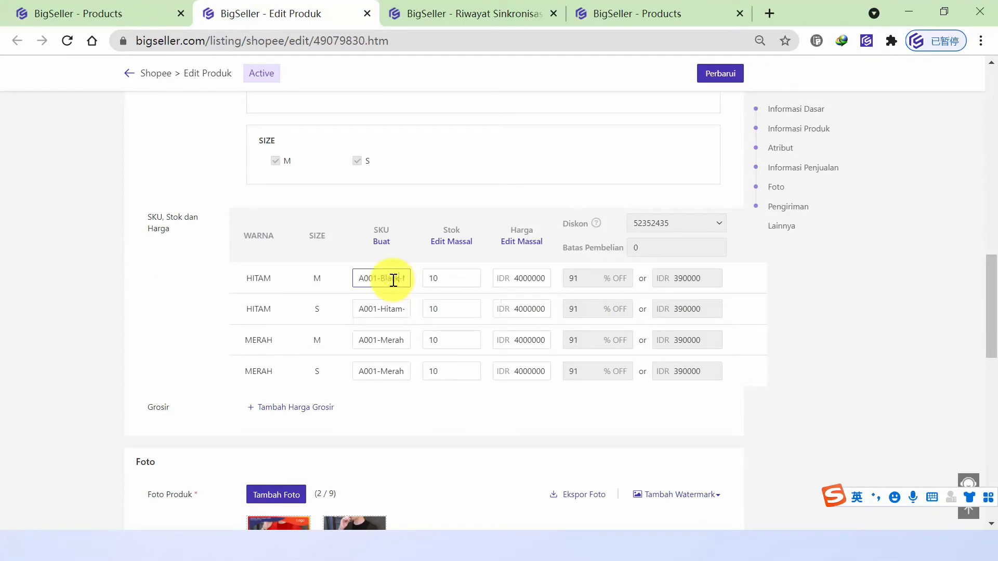
pyautogui.moveTo(383, 279); pyautogui.dragTo(402, 281)
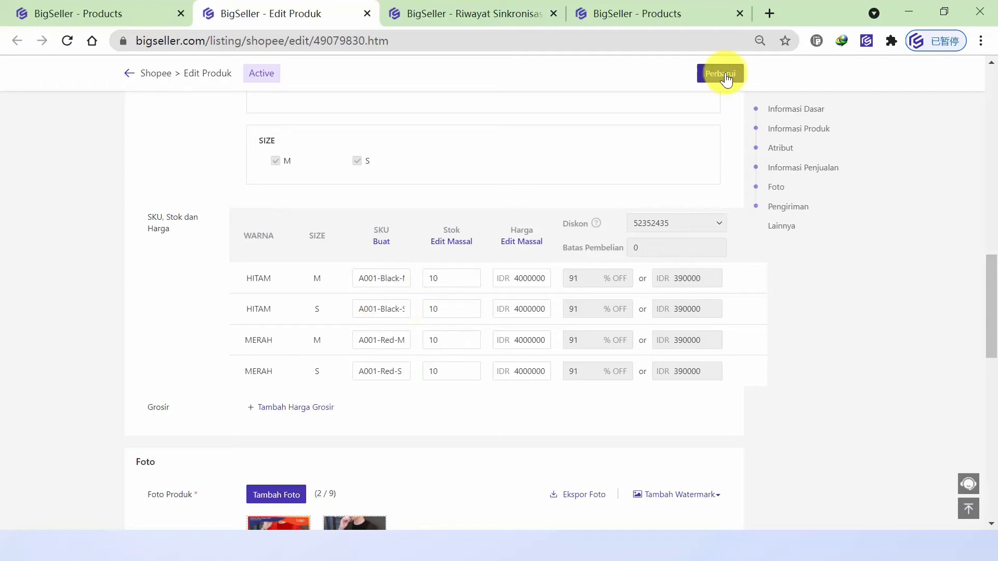
pyautogui.click(721, 73)
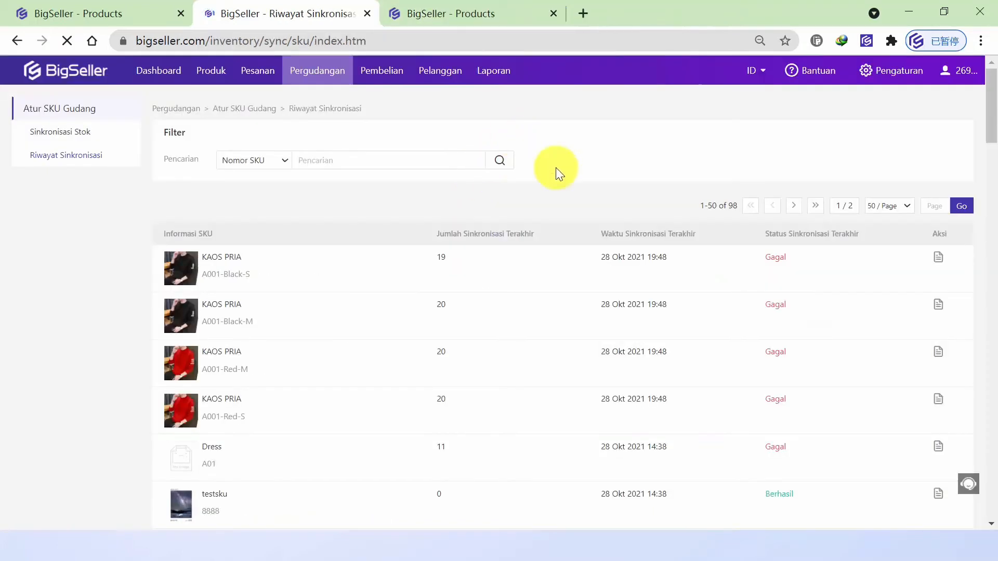
pyautogui.click(58, 10)
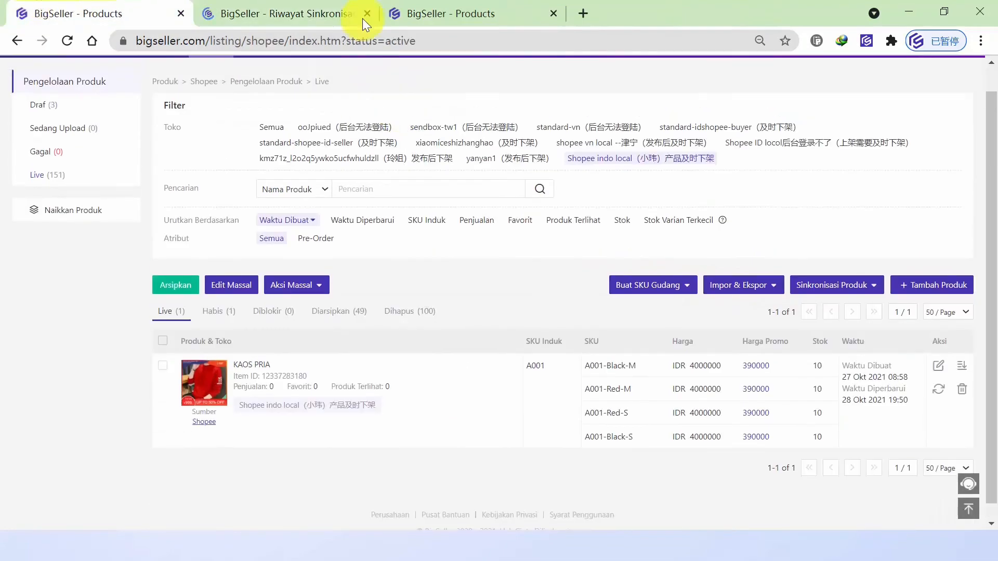
# Run an immediate manual synchronization from the Sinkronisasi Stok rules page
pyautogui.click(303, 9)
pyautogui.moveTo(304, 83)
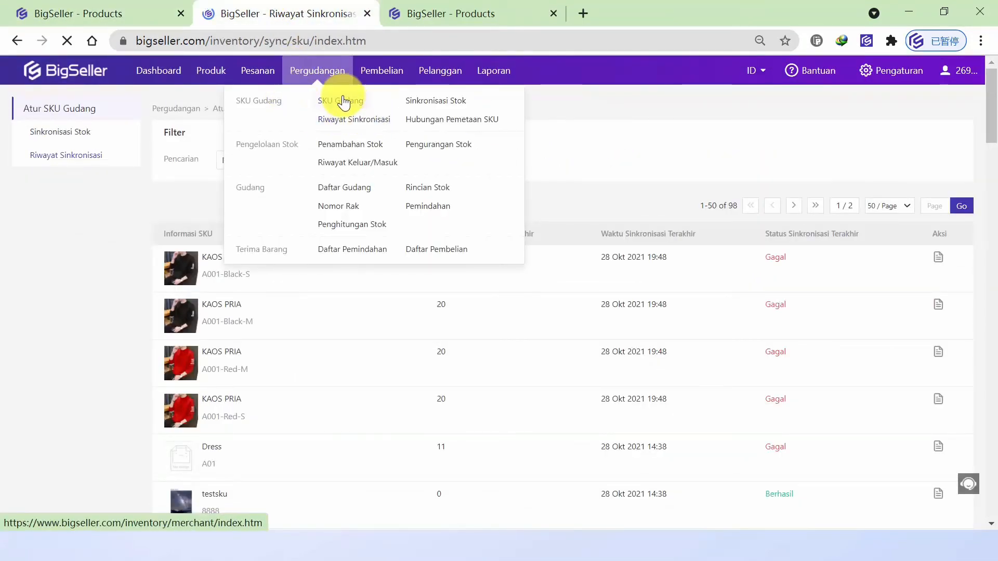
pyautogui.click(409, 102)
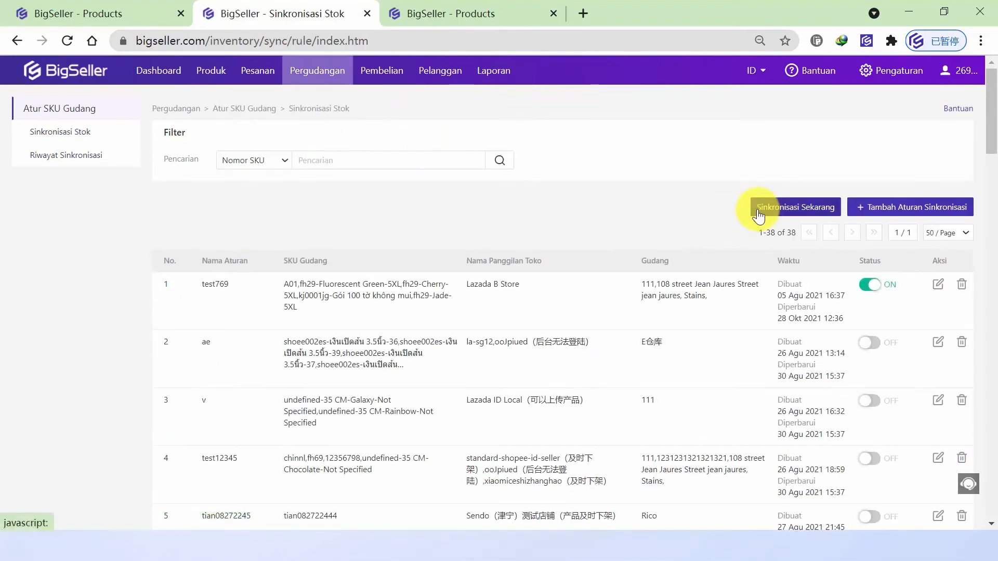
pyautogui.click(783, 208)
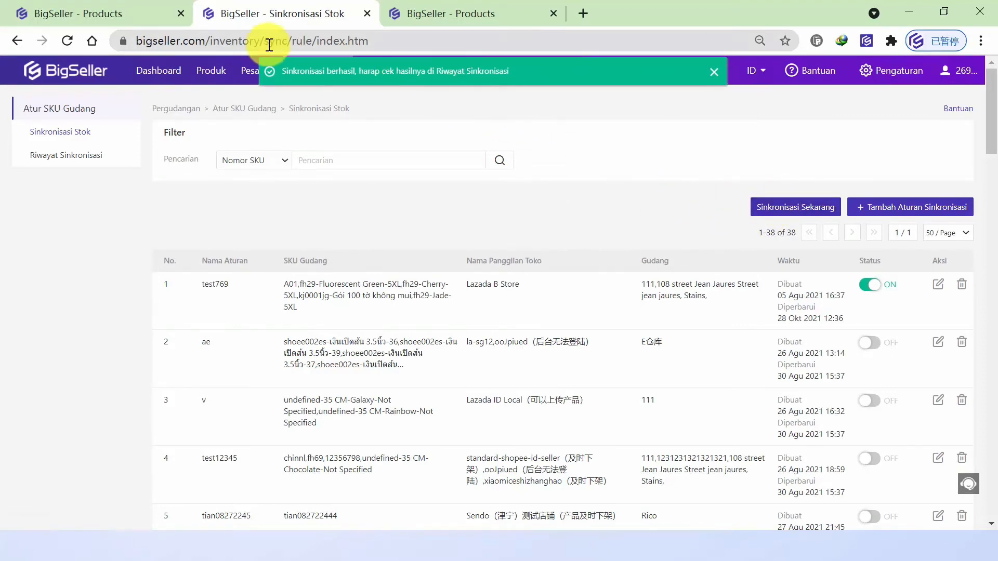
# Check the latest results for the A001 SKUs in Riwayat Sinkronisasi and examine the synchronization details of A001-Black-S
pyautogui.moveTo(319, 76)
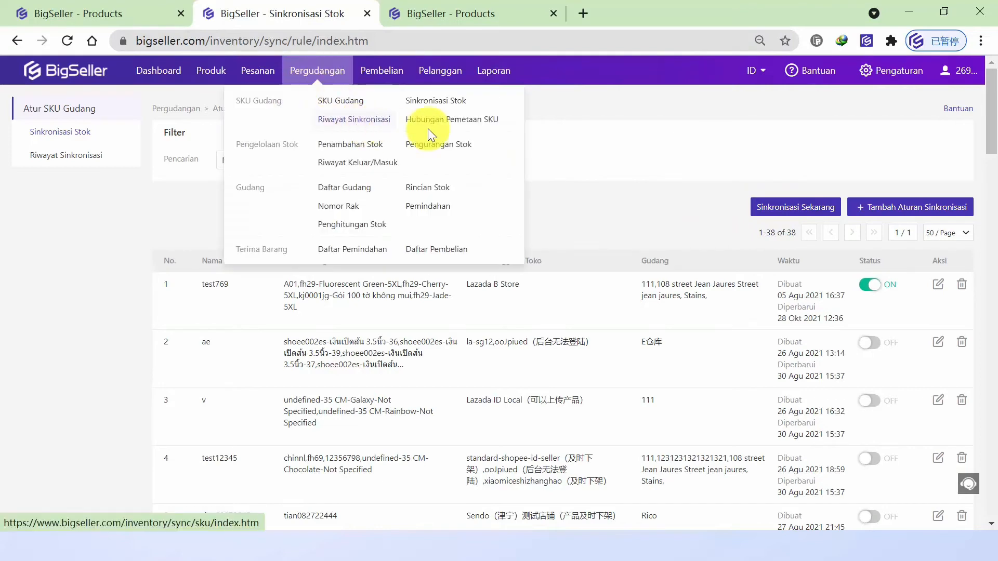
pyautogui.click(379, 127)
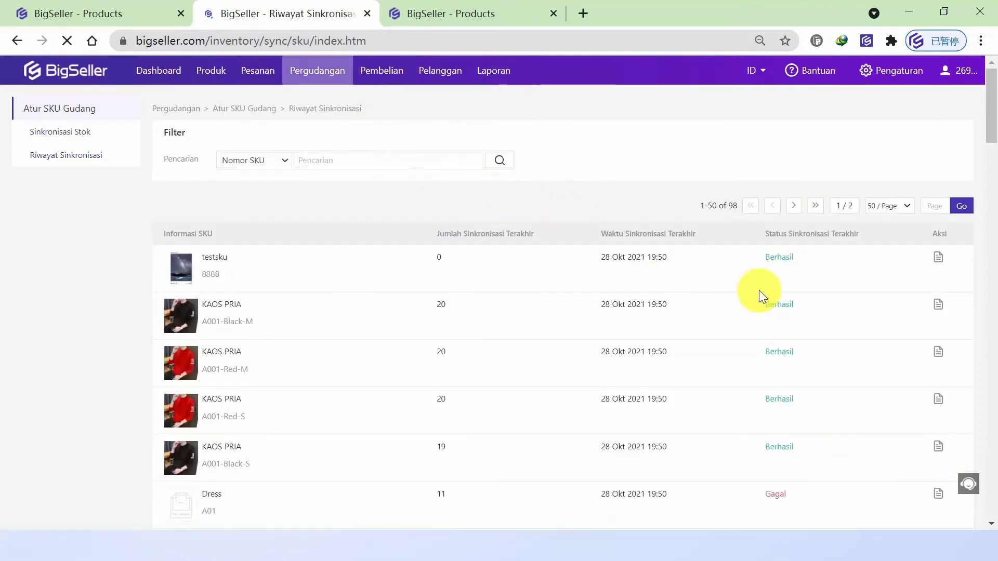
pyautogui.scroll(-3, 504, 357)
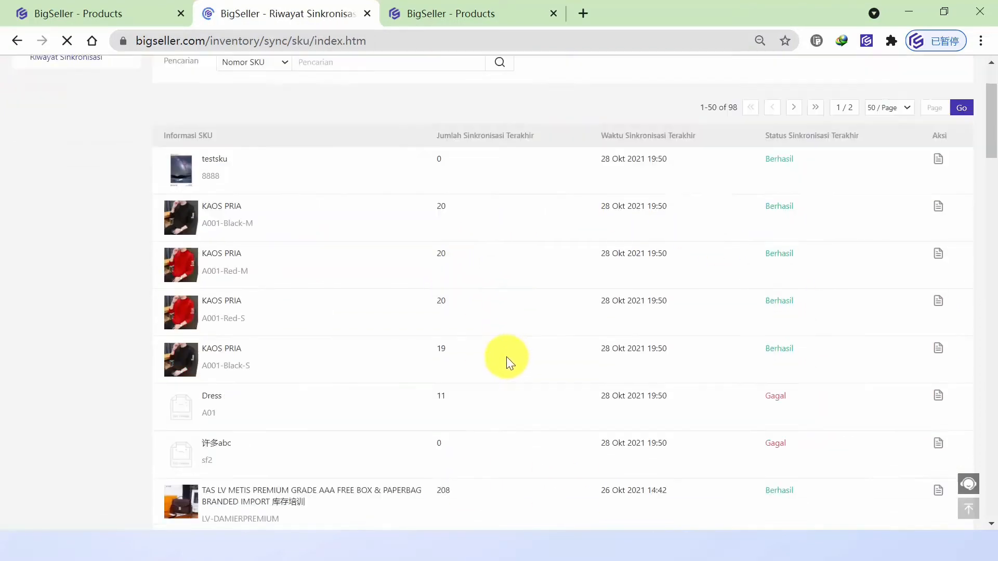
pyautogui.scroll(1, 741, 271)
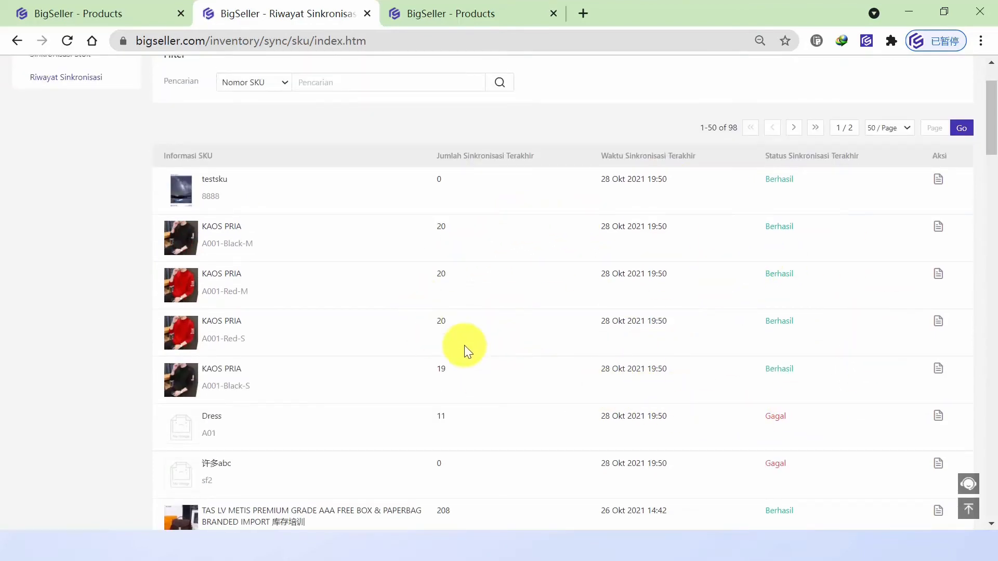
pyautogui.click(939, 369)
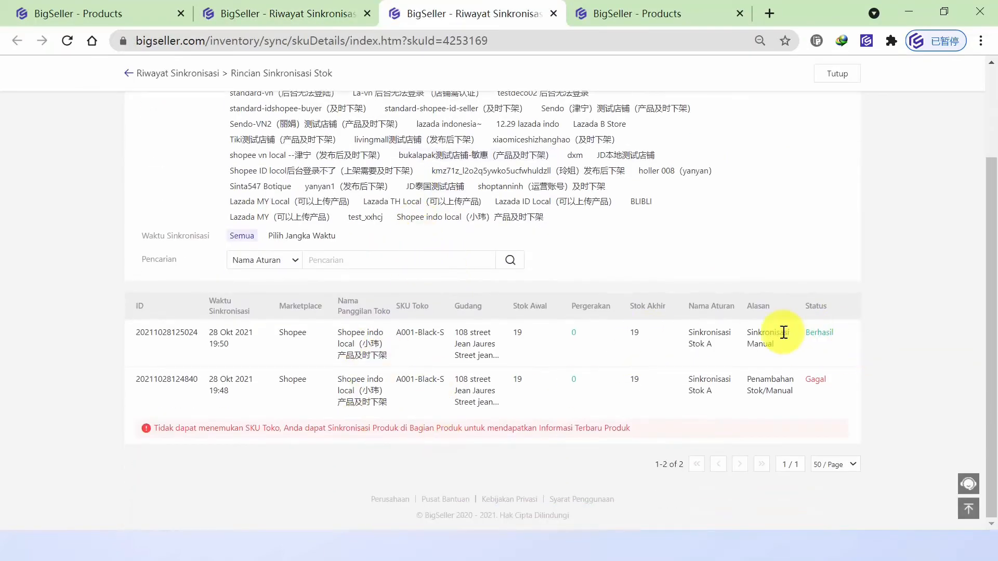
# Refresh the live Shopee product list, filter it to the Shopee indo local store, and check the A001 SKU stock
pyautogui.click(143, 14)
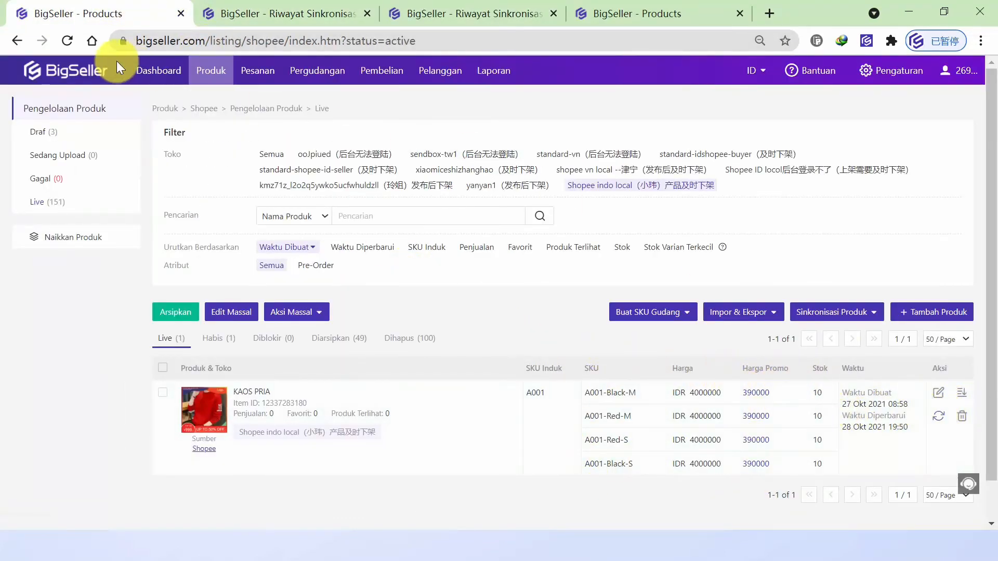
pyautogui.click(72, 40)
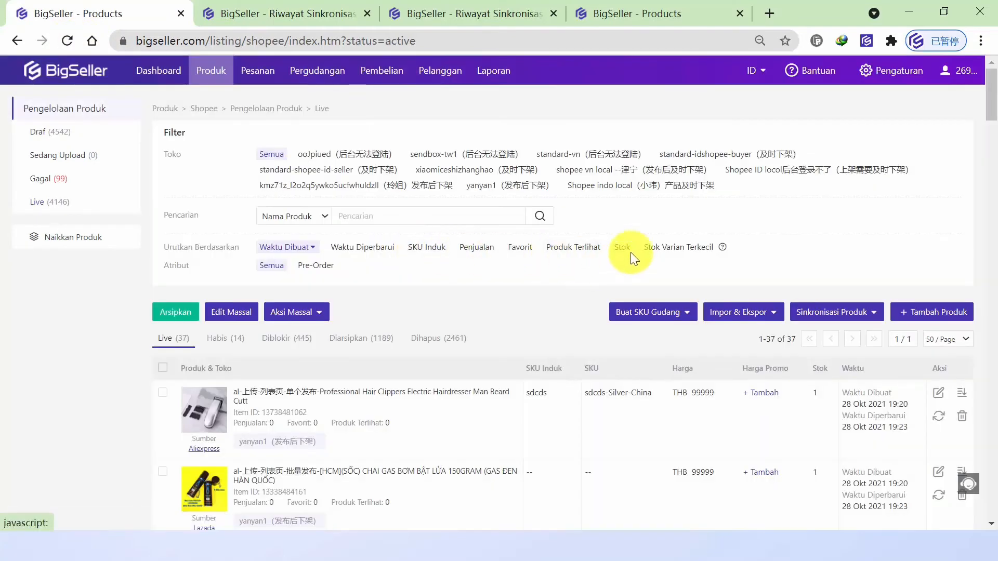
pyautogui.click(647, 191)
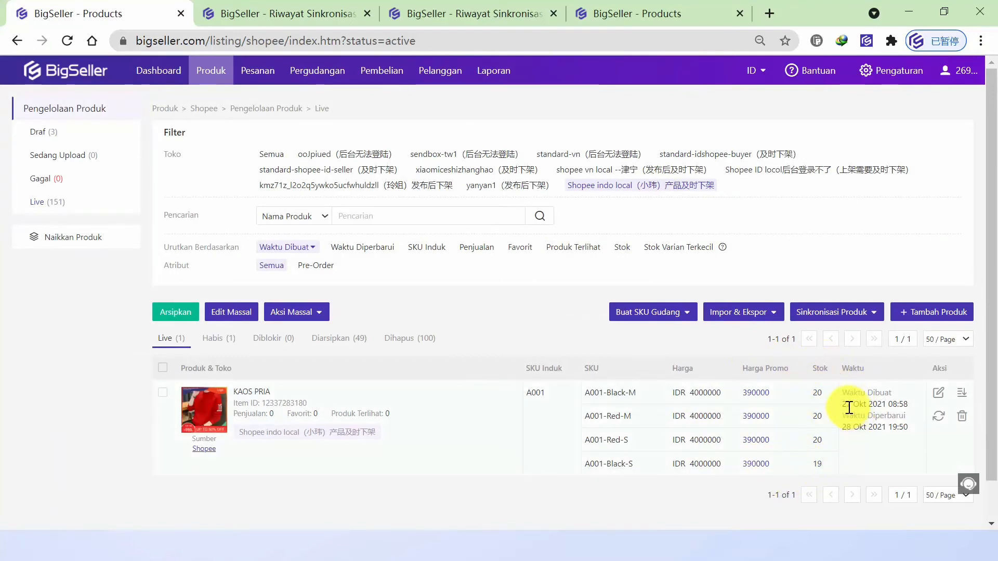
# Return to the Sinkronisasi Stok page and look through the list of synchronization rules
pyautogui.click(294, 10)
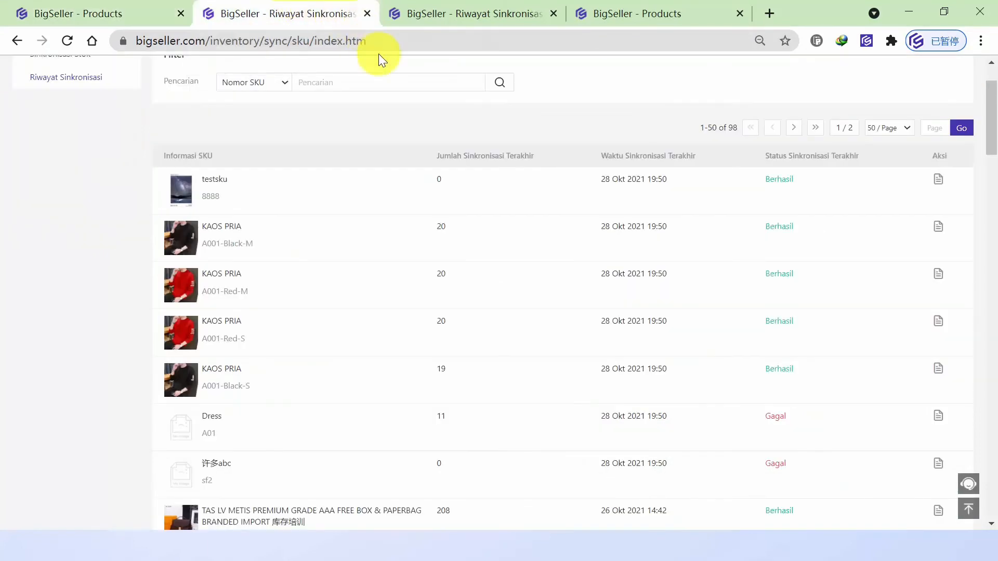
pyautogui.scroll(2, 433, 130)
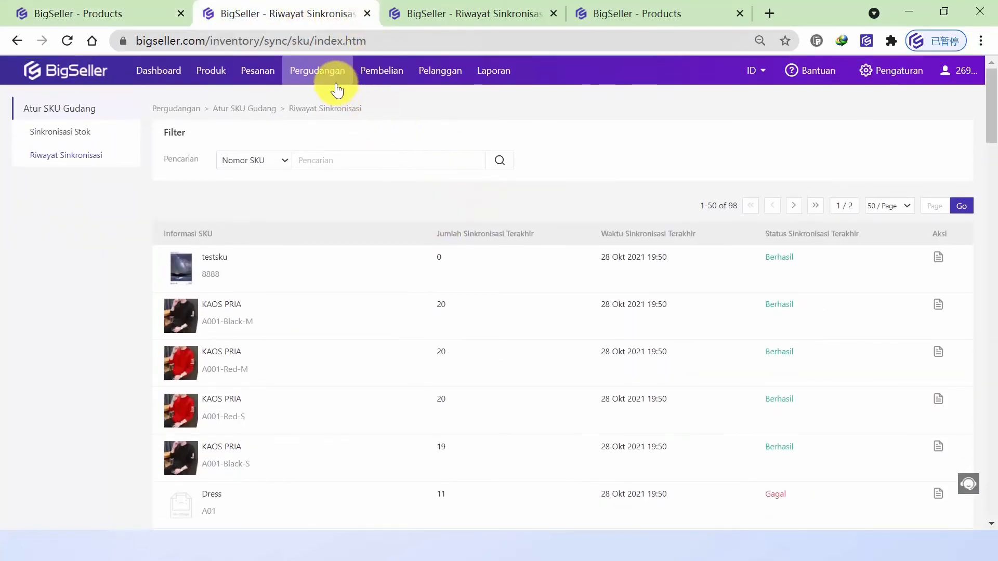
pyautogui.moveTo(337, 90)
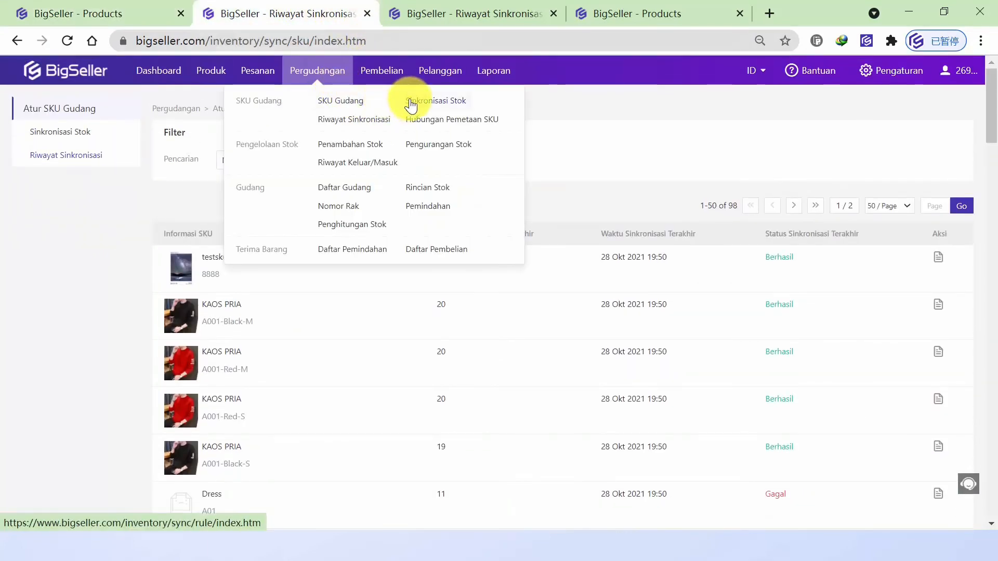
pyautogui.scroll(-3, 442, 150)
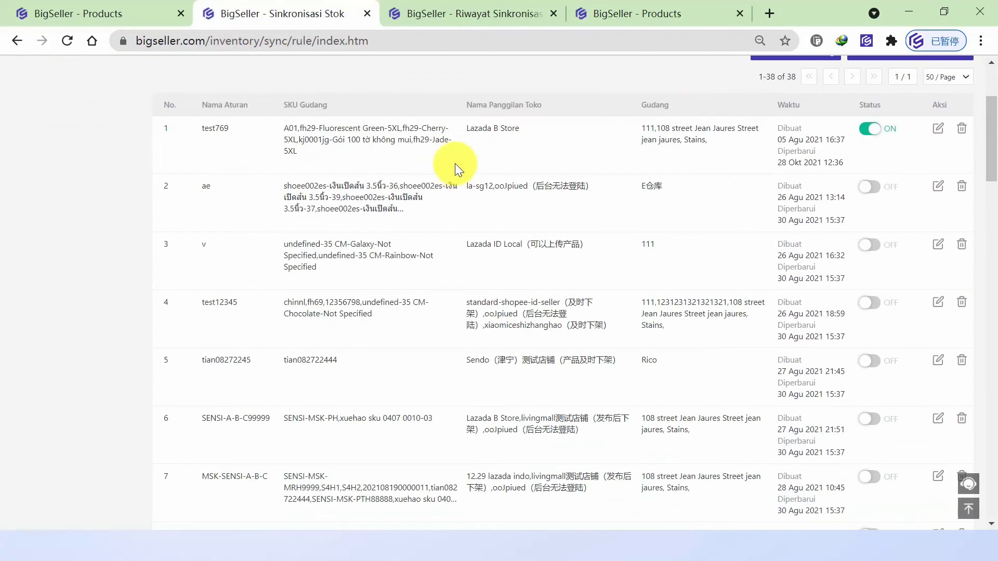
pyautogui.hotkey('alt', 'Tab')
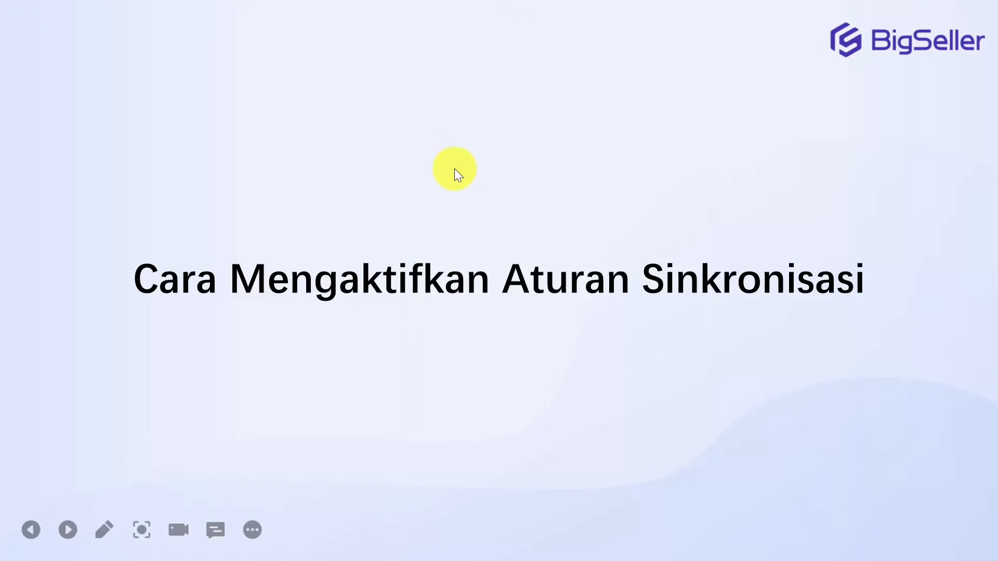
pyautogui.click(456, 149)
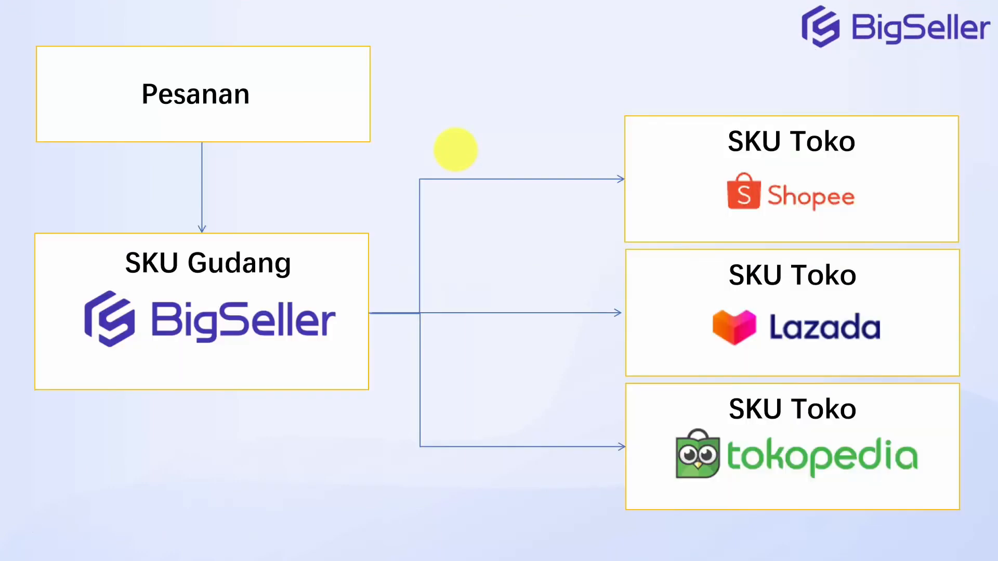